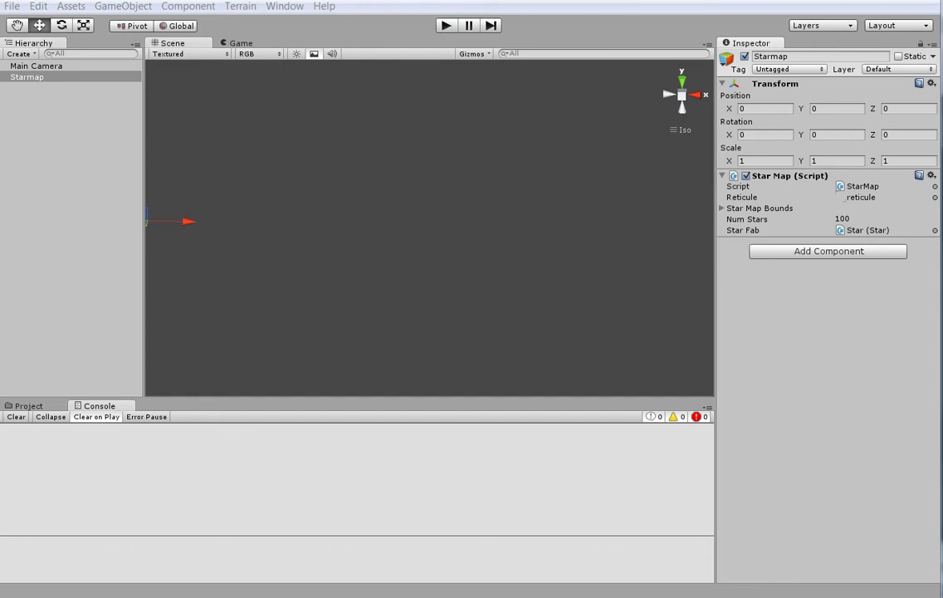
Highlight every use of highlightedStar in Star.cs
scroll(538, 306, up, 15)
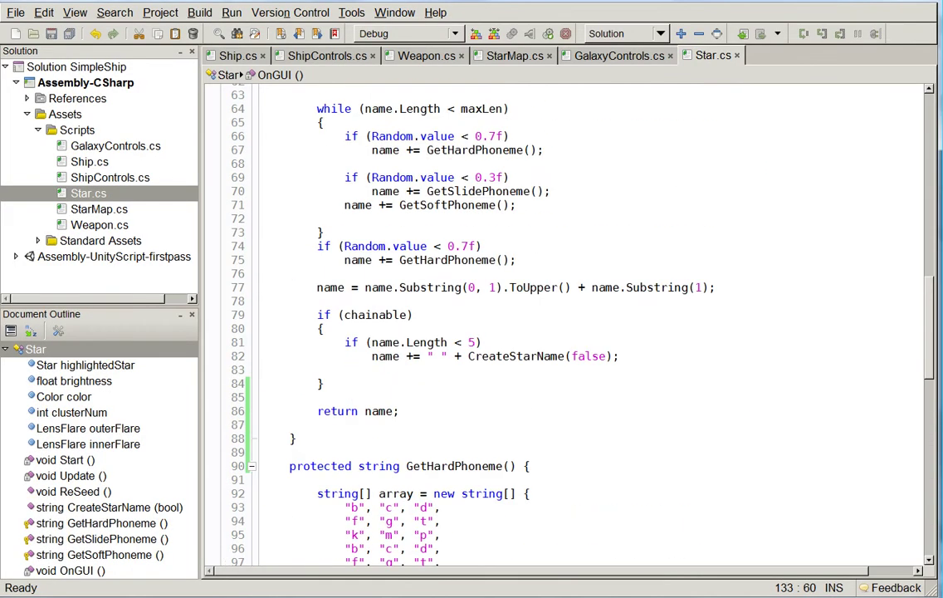
scroll(538, 306, up, 10)
scroll(538, 306, down, 1)
scroll(538, 306, up, 1)
scroll(538, 306, down, 1)
scroll(538, 307, up, 1)
click(459, 160)
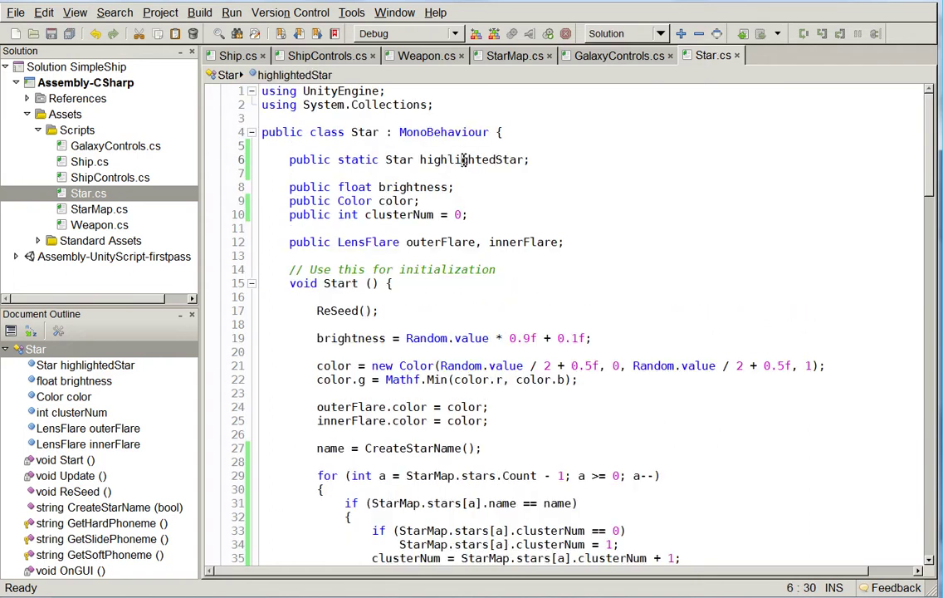
scroll(459, 160, down, 1)
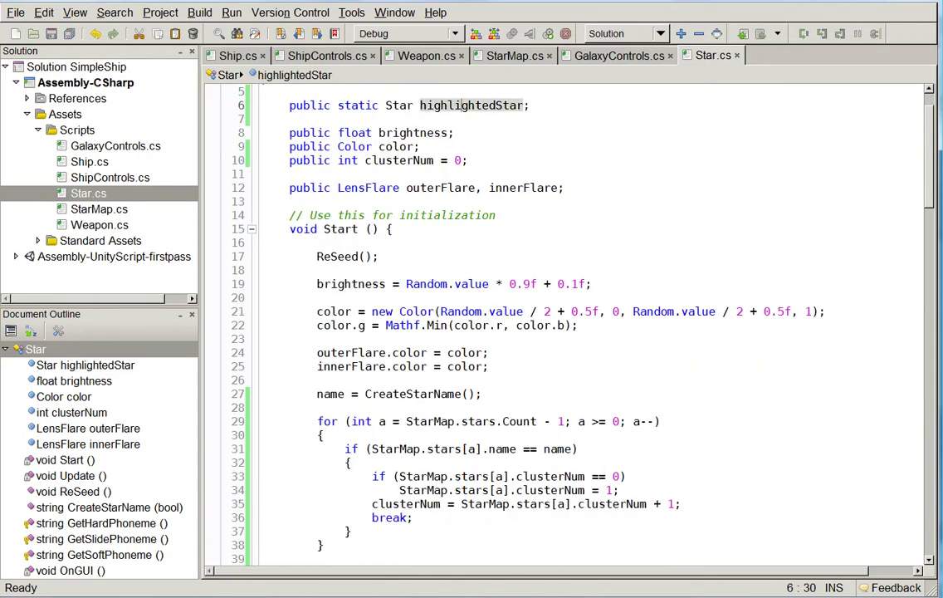
Bring up Ship.cs and locate its OnGUI method drawing the reticule and name label
key(ctrl+Tab)
scroll(564, 323, up, 12)
key(ctrl+Home)
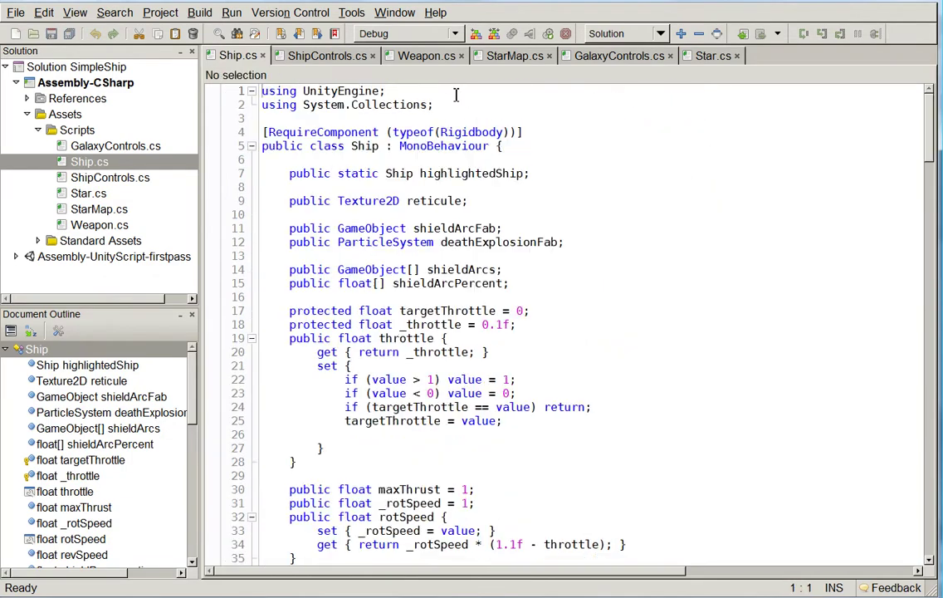
key(ctrl+End)
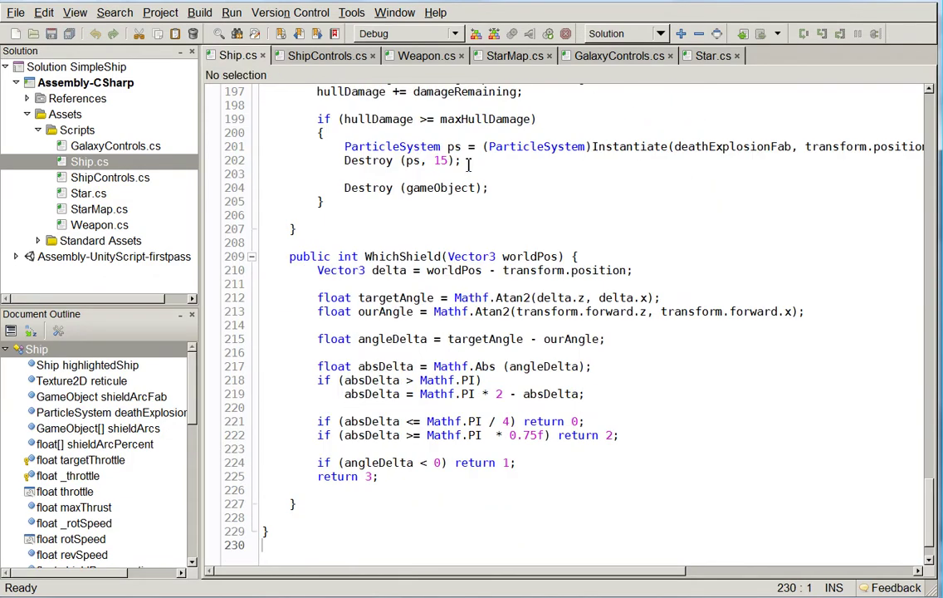
scroll(467, 341, up, 20)
scroll(468, 341, up, 15)
scroll(565, 323, up, 12)
scroll(564, 324, up, 9)
scroll(564, 324, up, 8)
scroll(564, 324, down, 11)
scroll(565, 324, down, 10)
scroll(564, 324, down, 6)
scroll(564, 324, down, 2)
scroll(565, 323, down, 3)
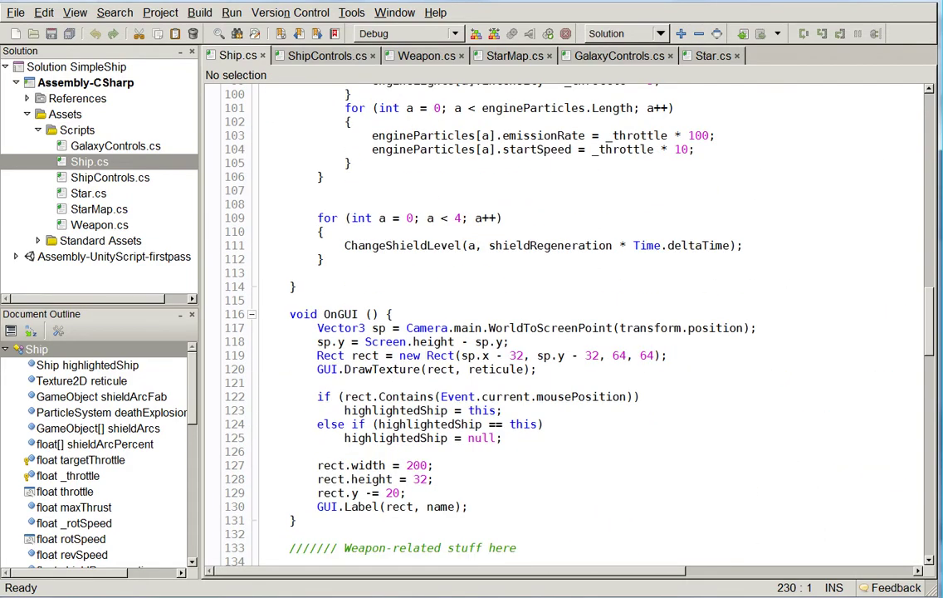
Dismiss the delete-layout prompt and highlight highlightedStar uses in Star.cs's OnGUI method
drag(262, 327, 406, 492)
click(699, 33)
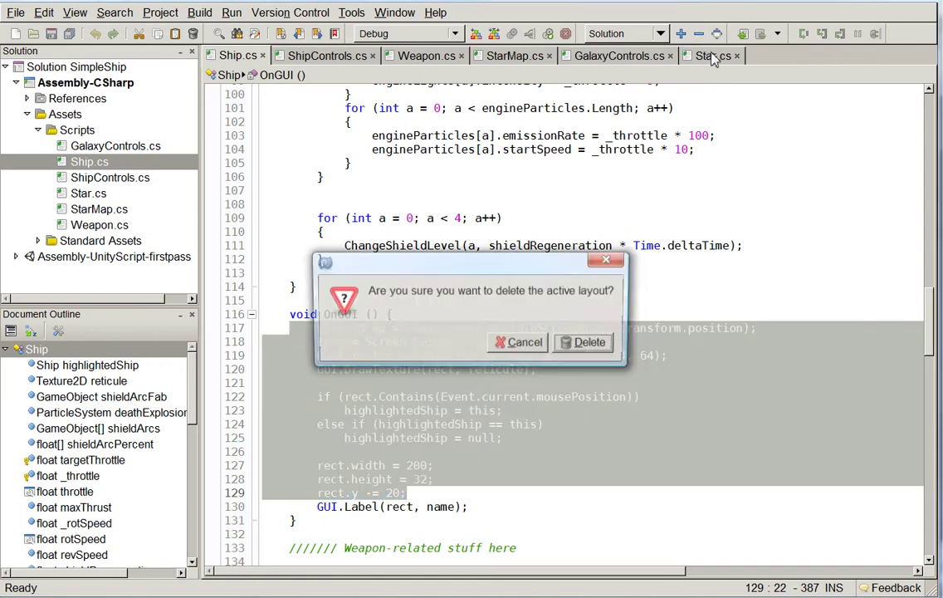
key(Escape)
click(712, 55)
scroll(564, 323, down, 5)
scroll(564, 324, down, 15)
scroll(564, 324, down, 9)
scroll(464, 479, down, 9)
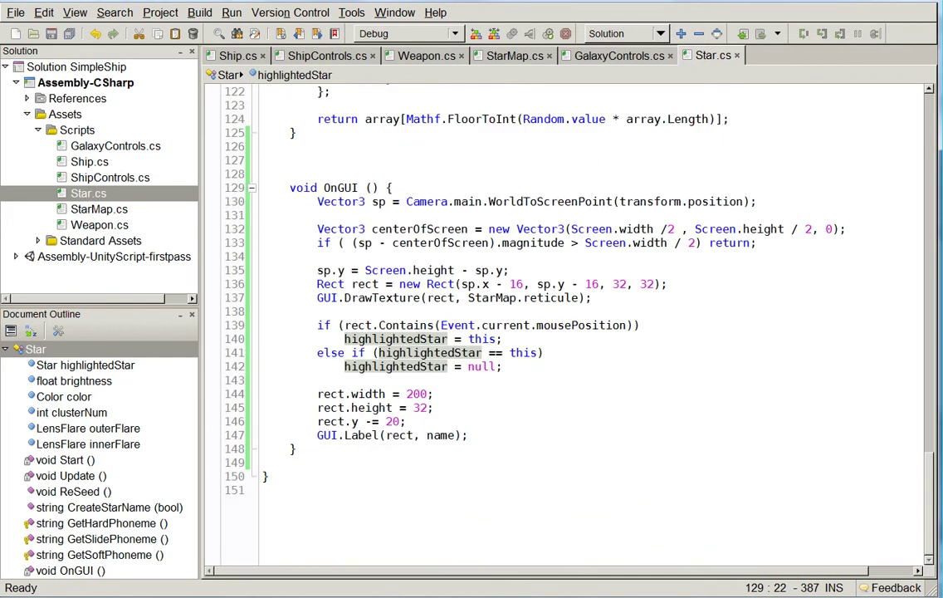
scroll(465, 480, up, 1)
click(465, 480)
click(430, 425)
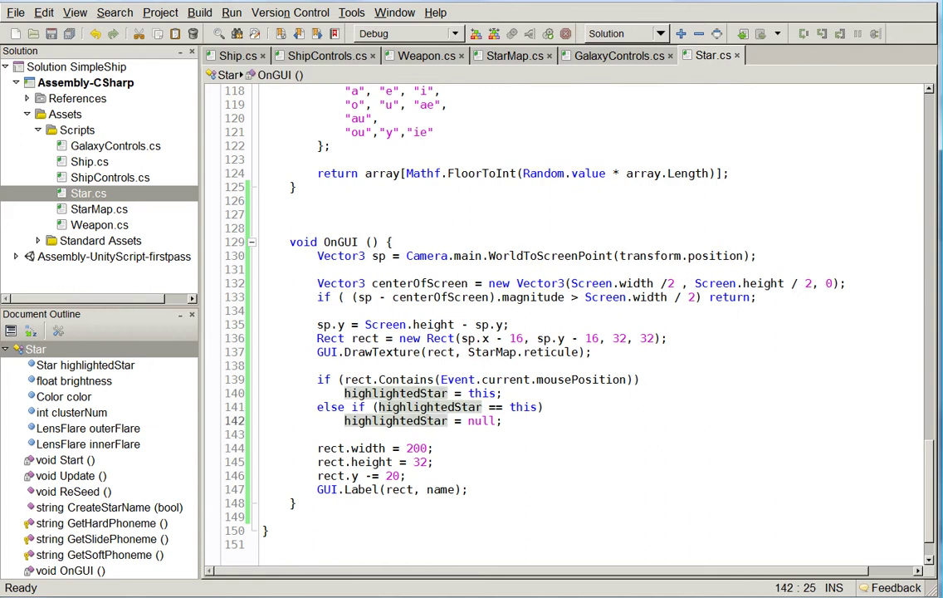
Change the off-screen culling check on line 133 from Screen.width / 2 to / 3
drag(317, 296, 756, 296)
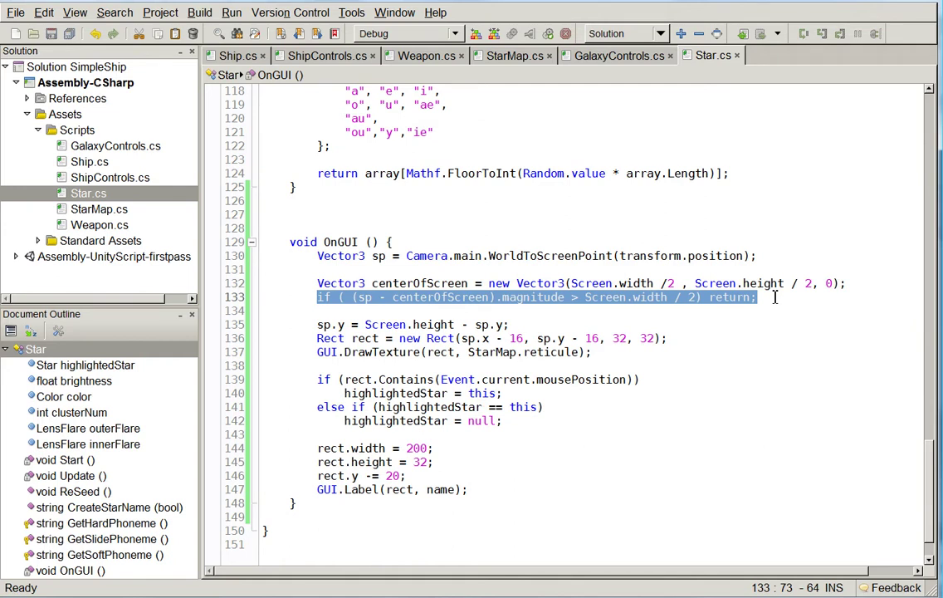
drag(317, 283, 317, 311)
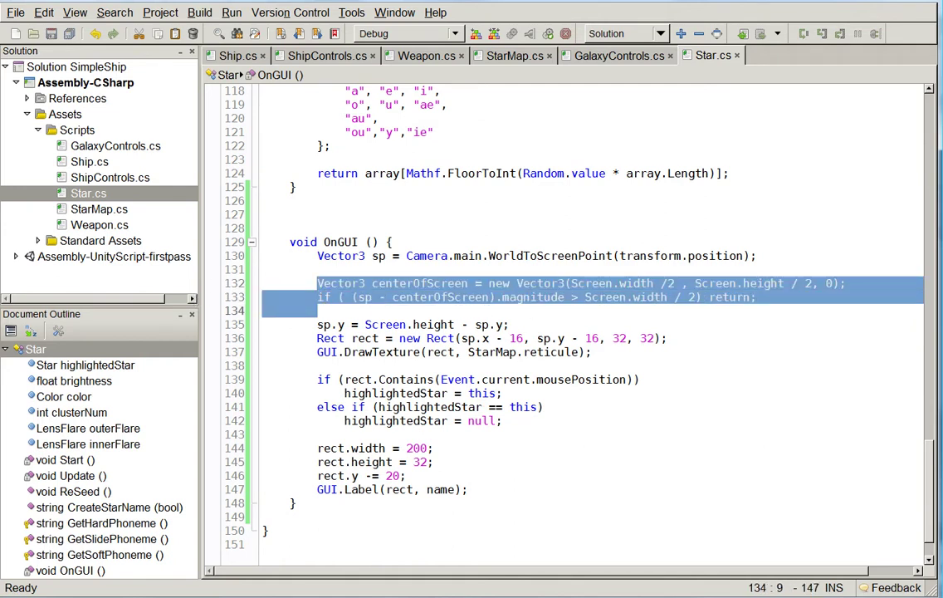
drag(315, 308, 688, 296)
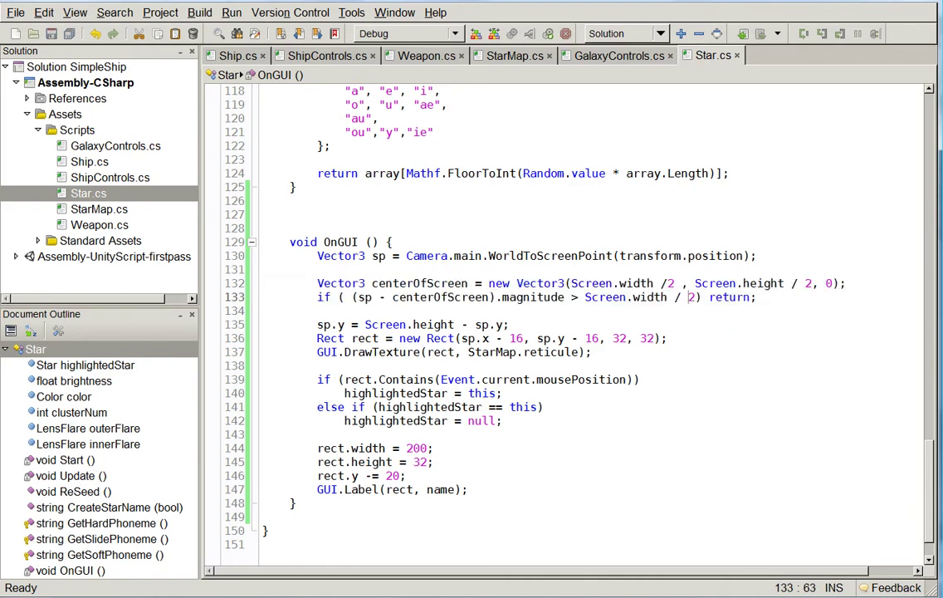
text(3)
Change the name-length multiplier from 5 to 2, save Star.cs and return to Unity
scroll(564, 316, up, 8)
scroll(565, 315, up, 9)
scroll(564, 315, up, 11)
scroll(564, 316, down, 8)
scroll(564, 316, down, 3)
scroll(565, 315, up, 4)
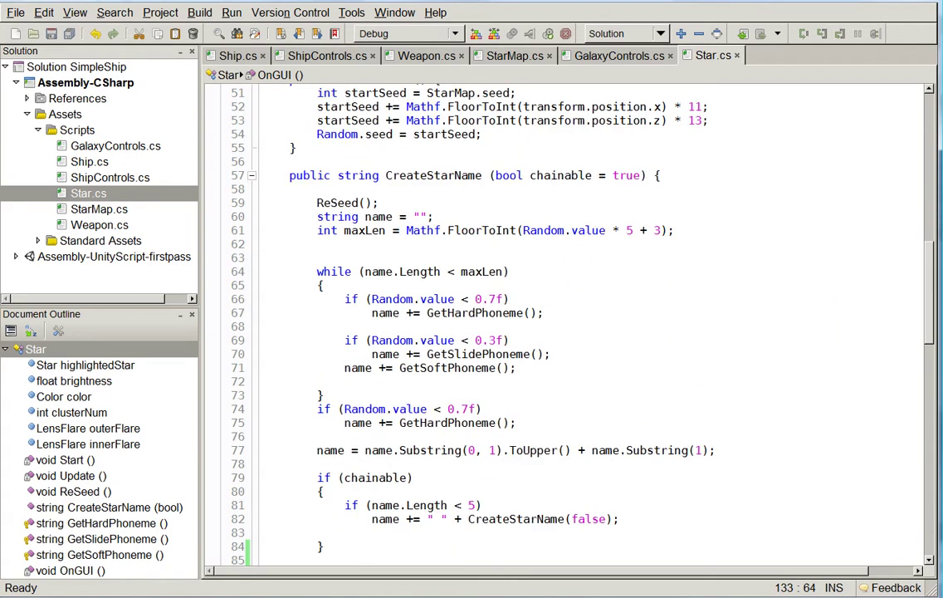
double_click(629, 230)
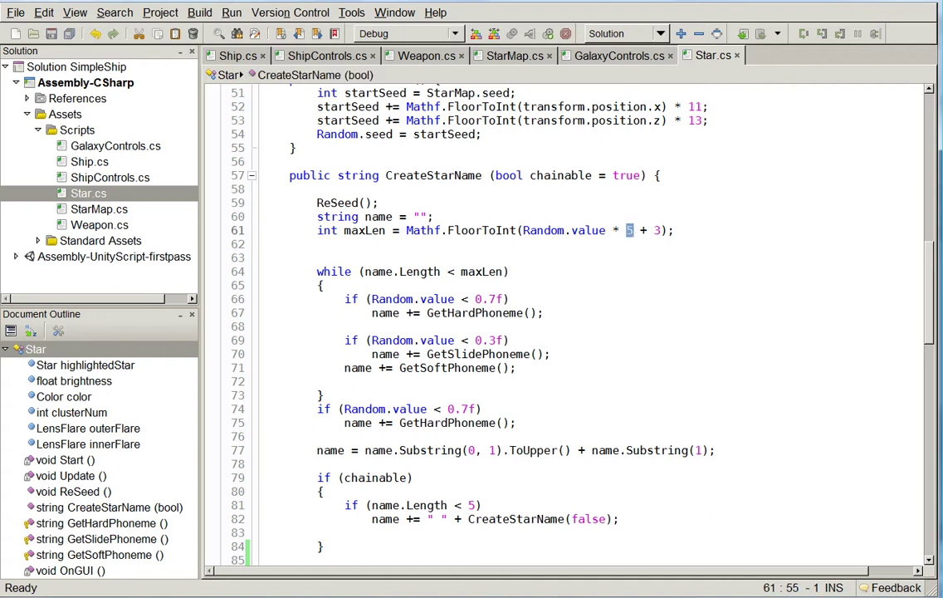
text(3)
key(BackSpace)
text(2)
key(ctrl+s)
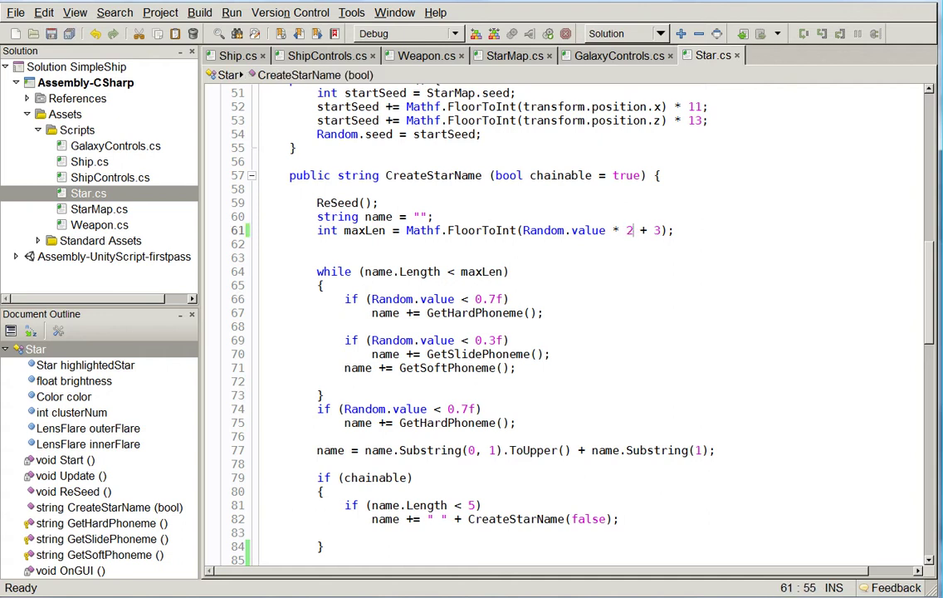
key(alt+Tab)
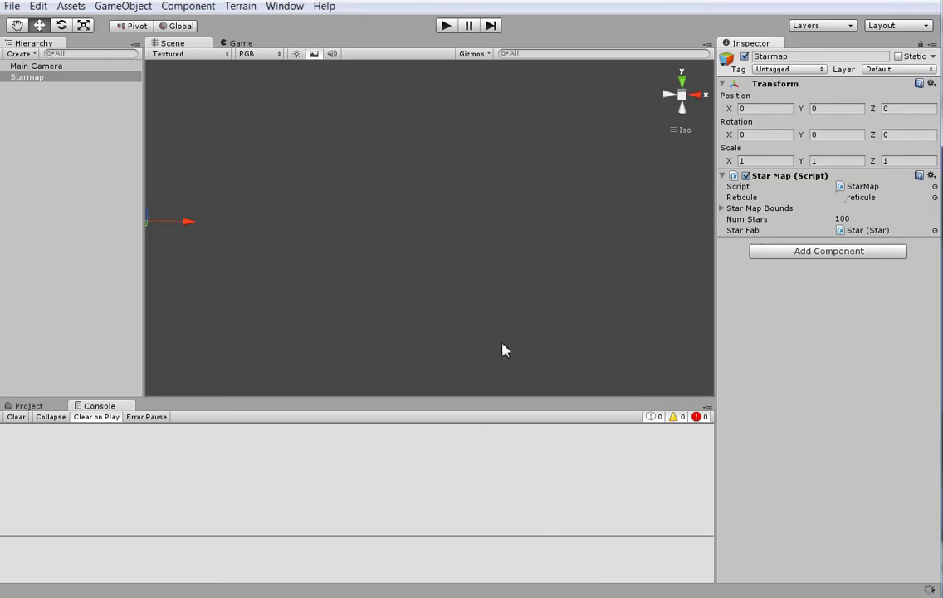
Run the star map game in Play mode to test the Star.cs changes
click(446, 25)
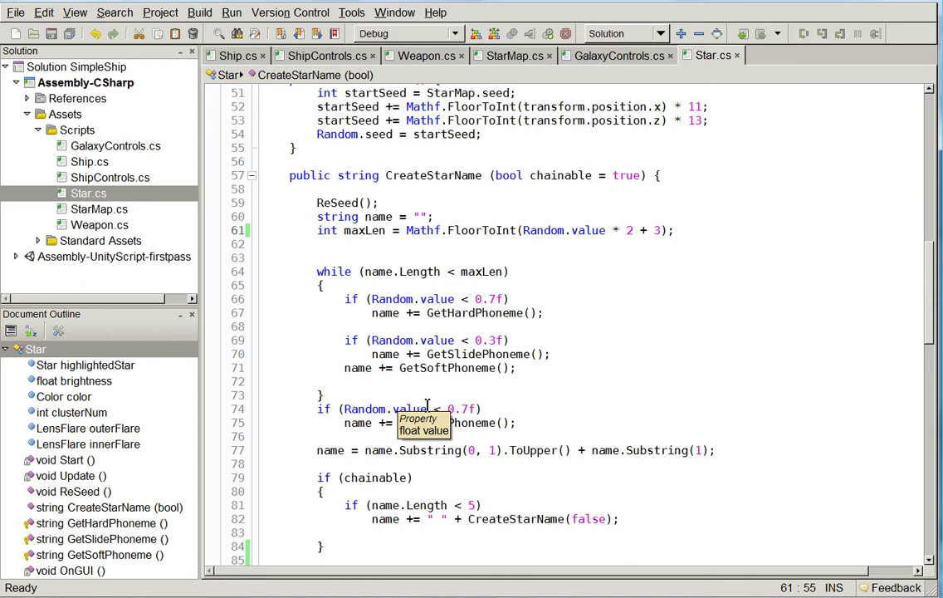
Inspect the _reticule and activeMap fields and the line 26 activeMap assignment in StarMap.cs
click(503, 56)
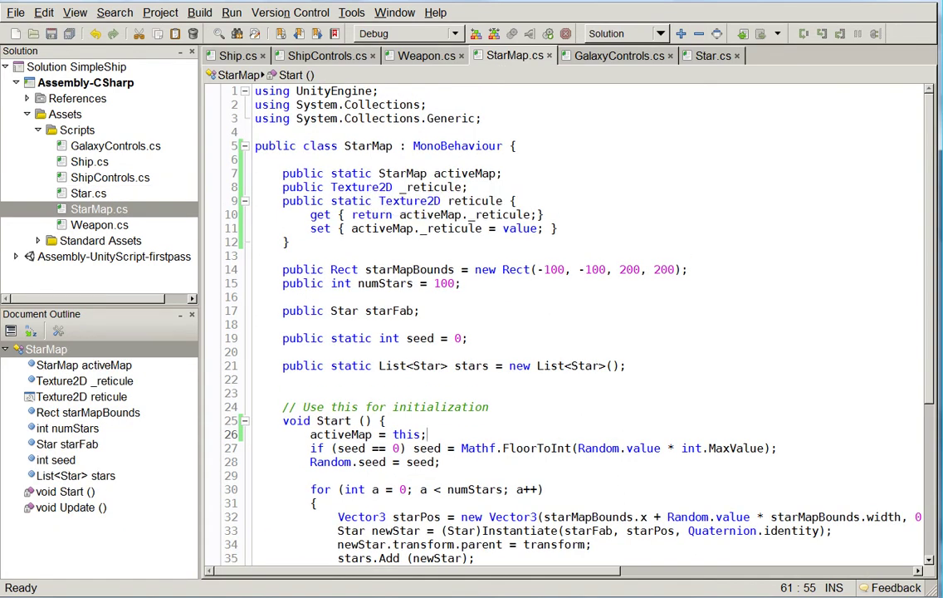
click(419, 187)
double_click(431, 186)
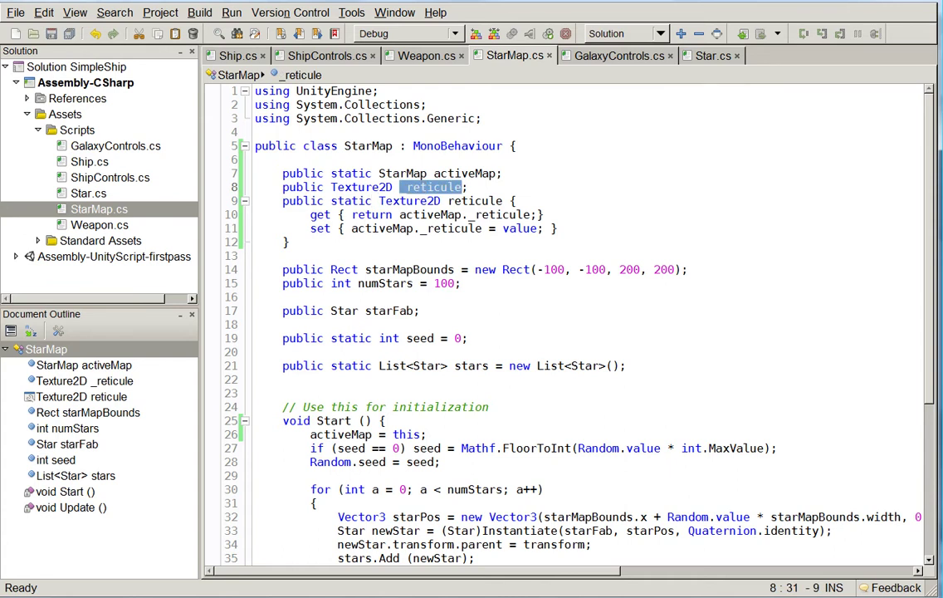
double_click(402, 173)
click(365, 173)
click(378, 201)
click(406, 174)
double_click(465, 174)
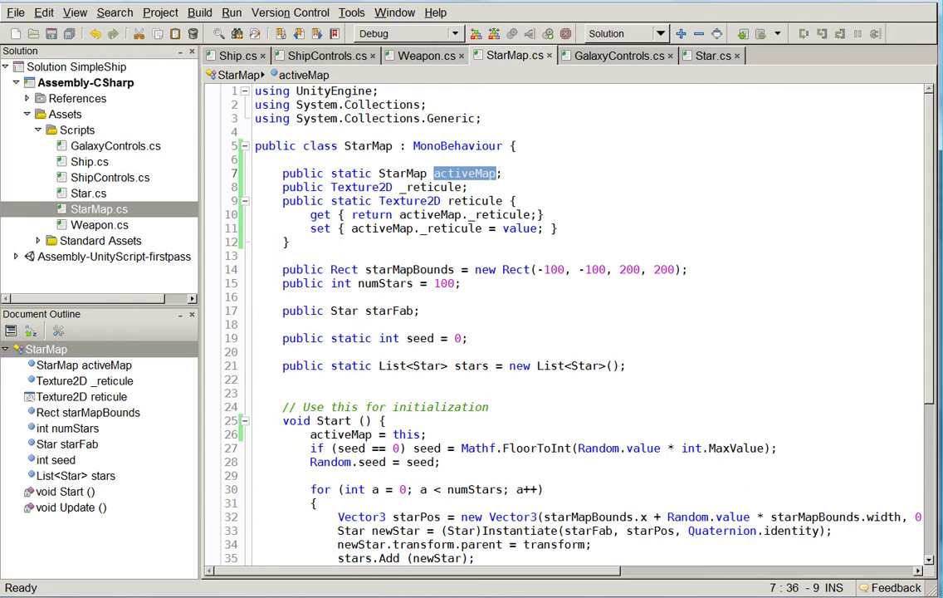
drag(316, 434, 453, 430)
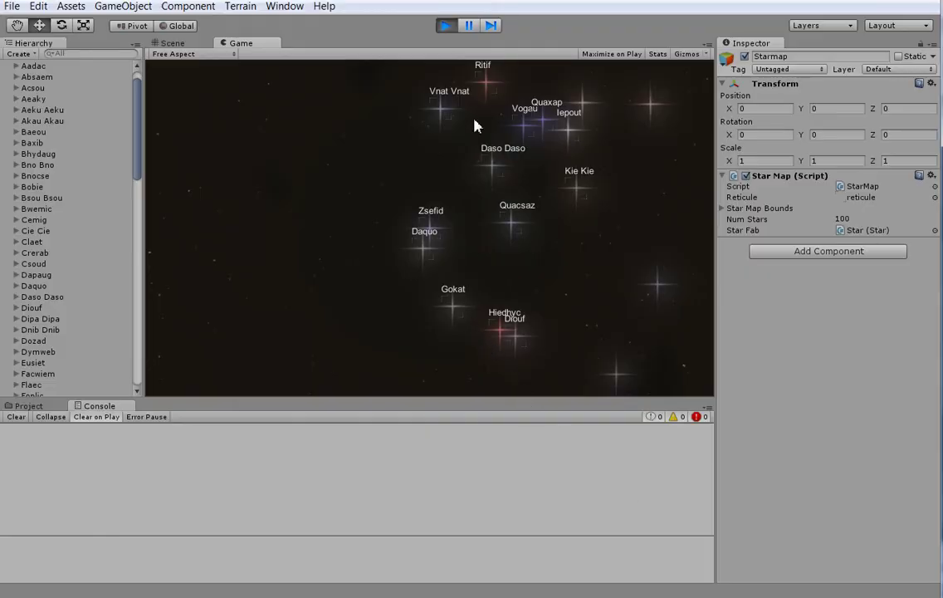
Stop Play mode so the Scene view with the Starmap object returns
click(445, 26)
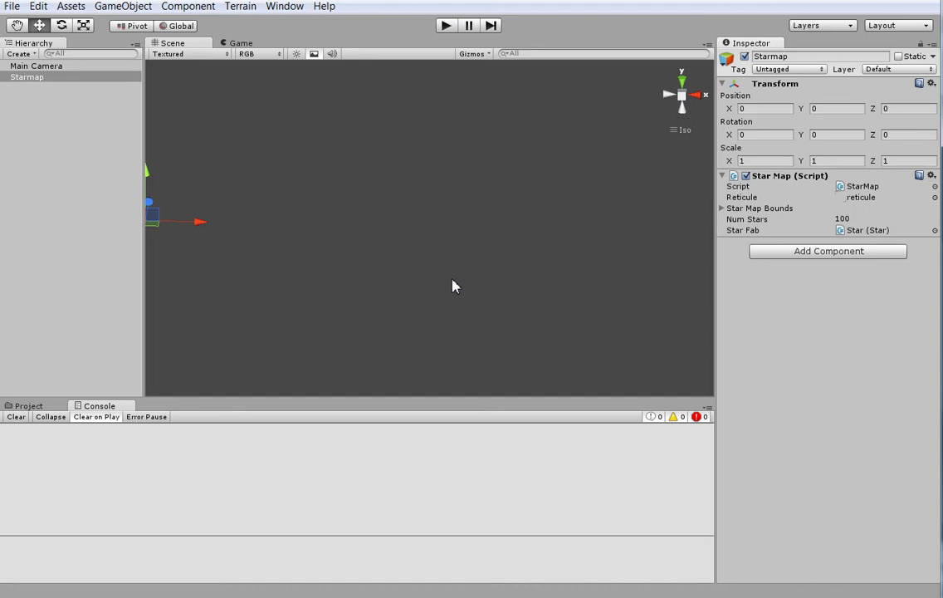
Pan the Scene toward Starmap, then open GalaxyControls.cs at empty line 26 in Update
key(Left)
key(Right)
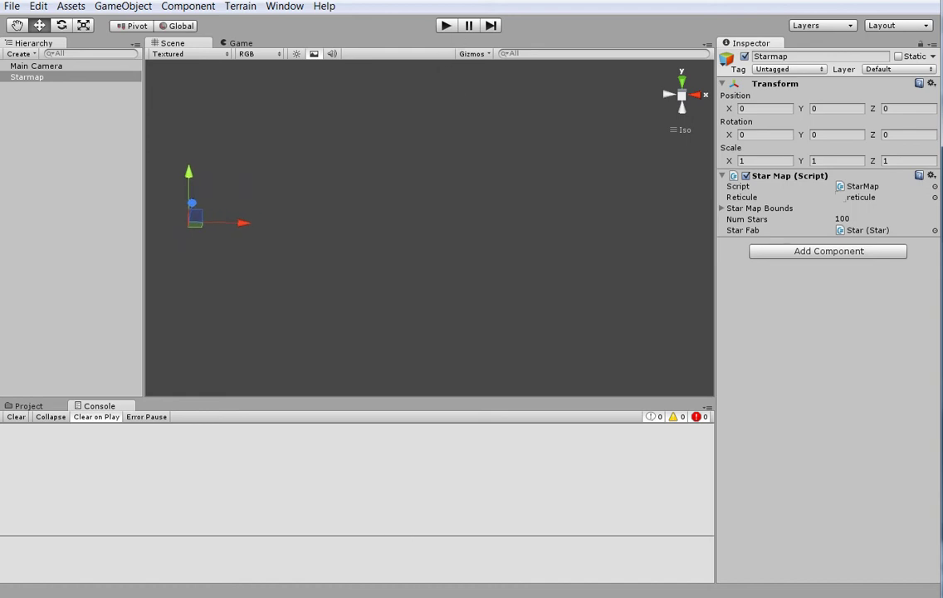
key(alt+Tab)
click(636, 55)
click(451, 432)
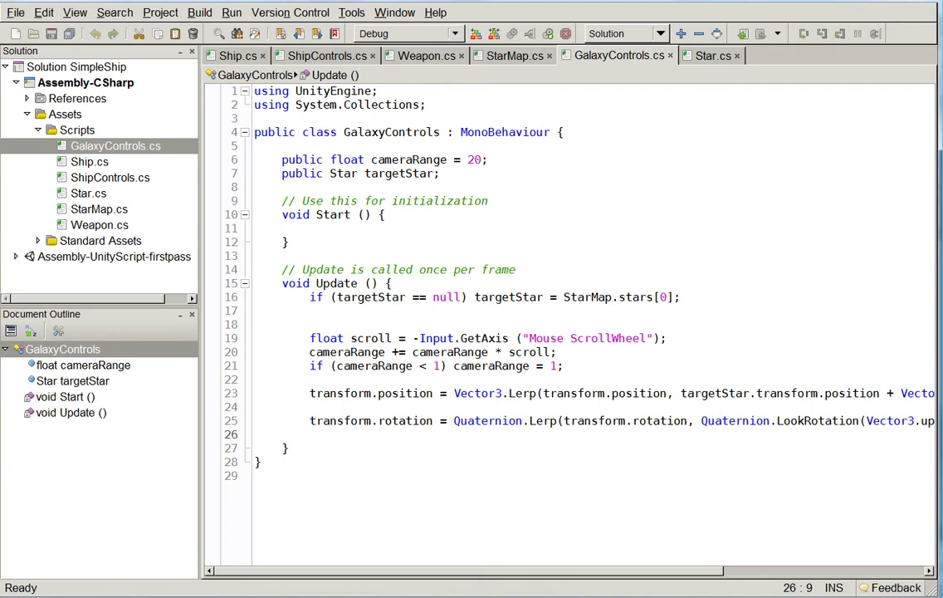
Add an if (Star.highlightedStar != null) block with an opening brace inside Update
key(Return)
key(Return)
key(Up)
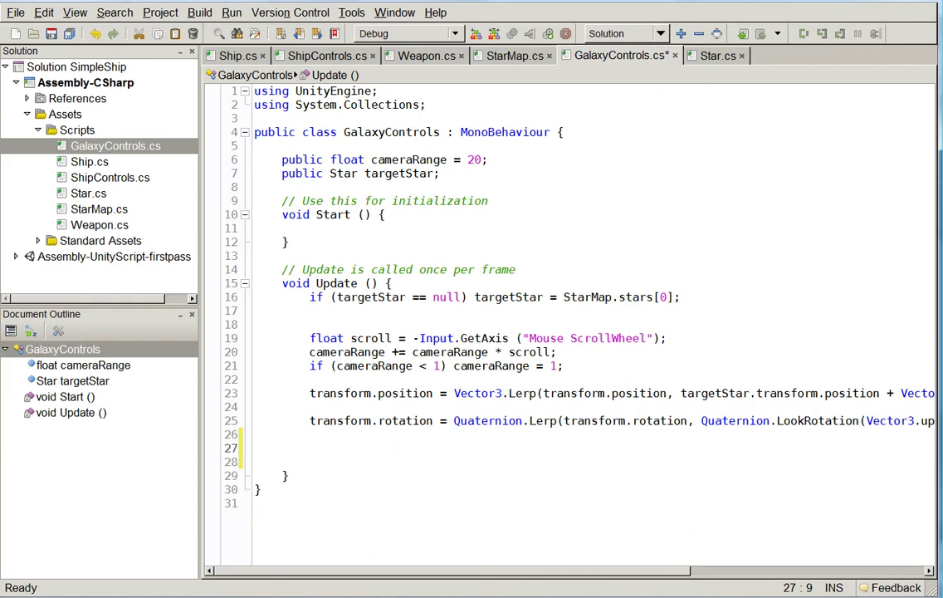
text(Star.high)
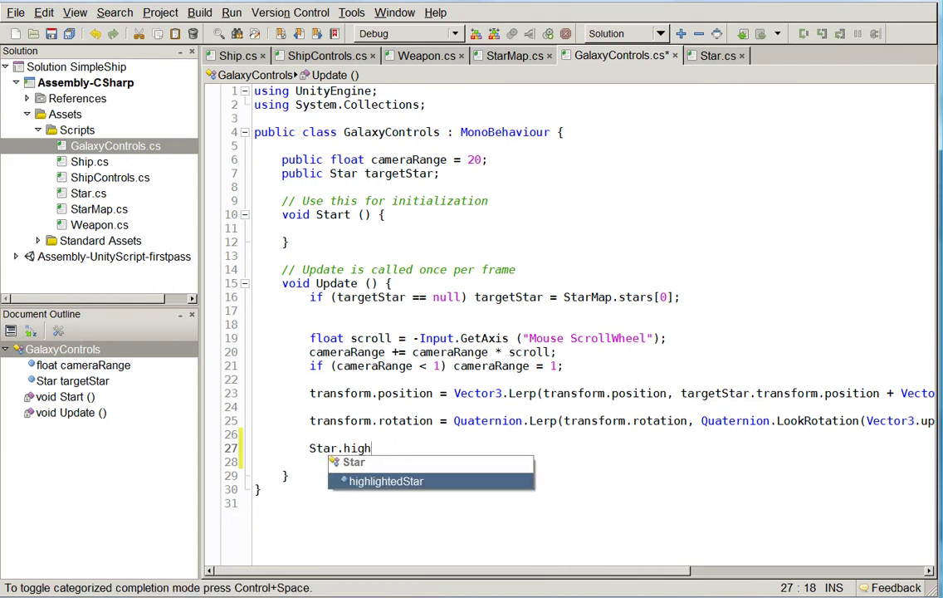
key(Return)
key(Home)
text(if ()
key(End)
text(!= null))
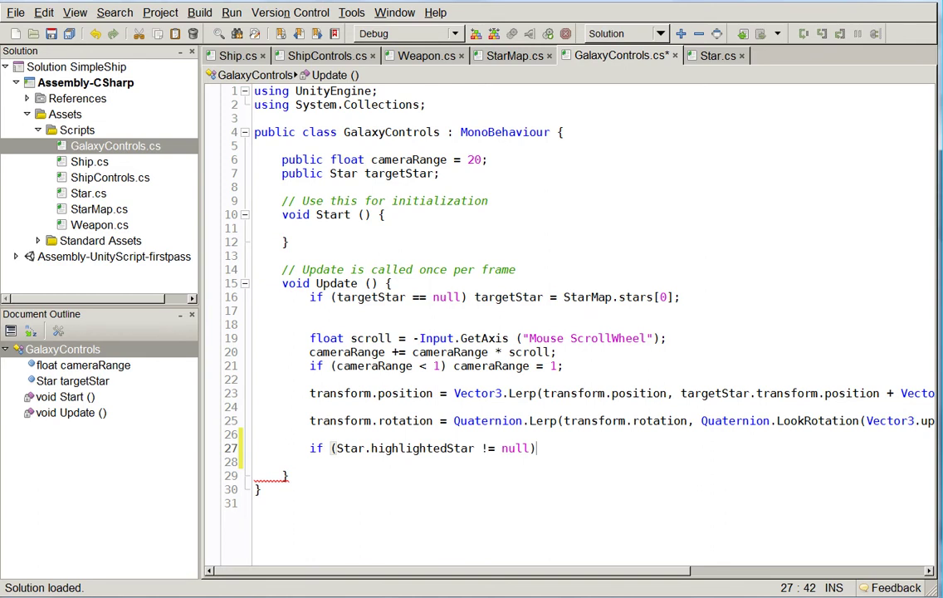
key(Return)
text({)
key(Return)
Extend the condition with && (Star.highlightedStar != targetStar)
click(331, 448)
key(BackSpace)
text(()
key(End)
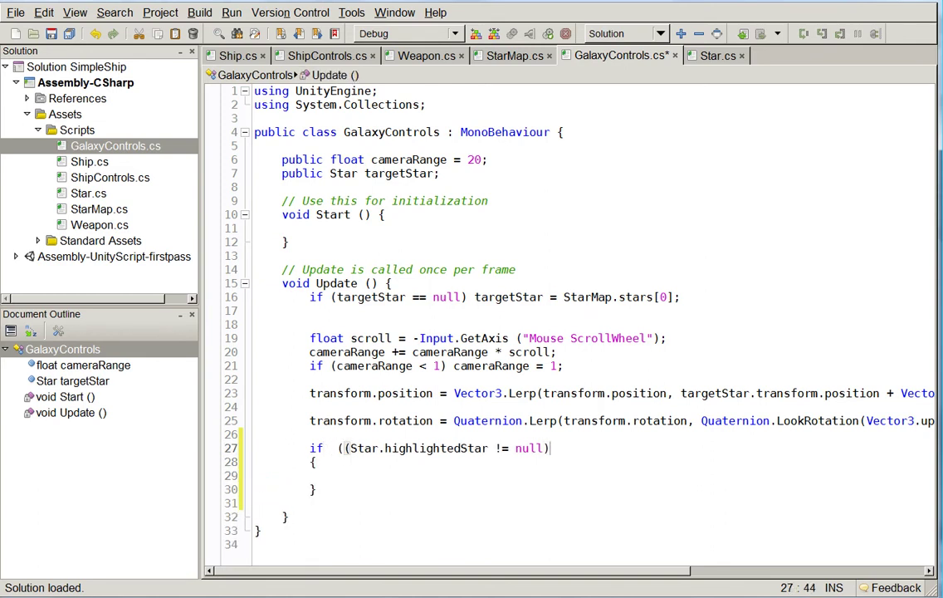
text(&& (sta)
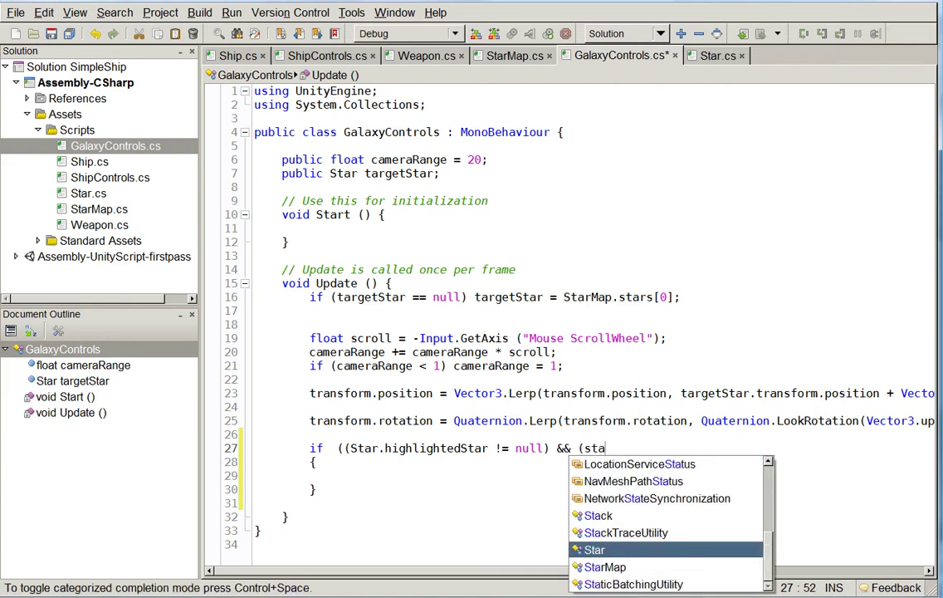
key(BackSpace)
key(BackSpace)
key(BackSpace)
text(Star.highlightedStar != tar)
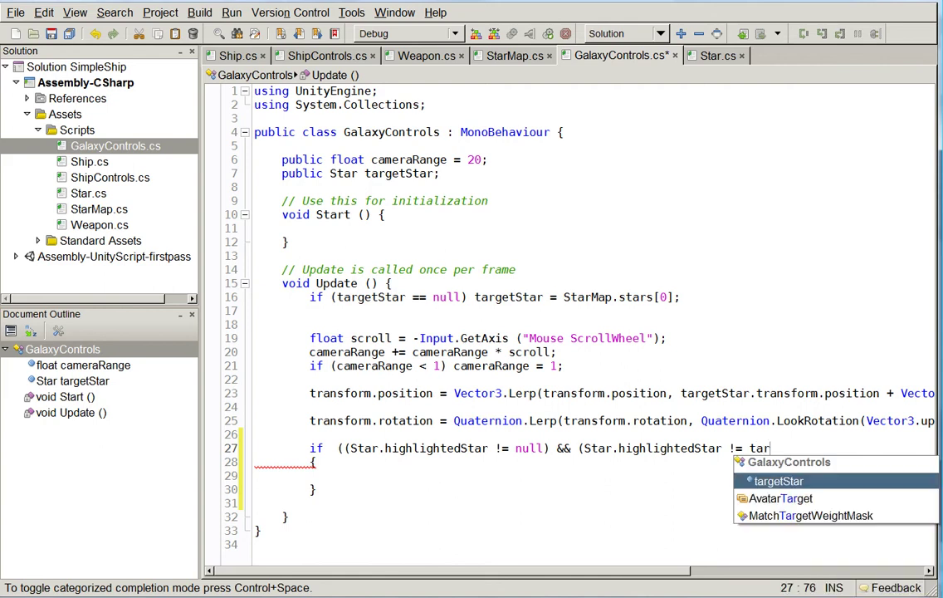
key(Return)
text() ))
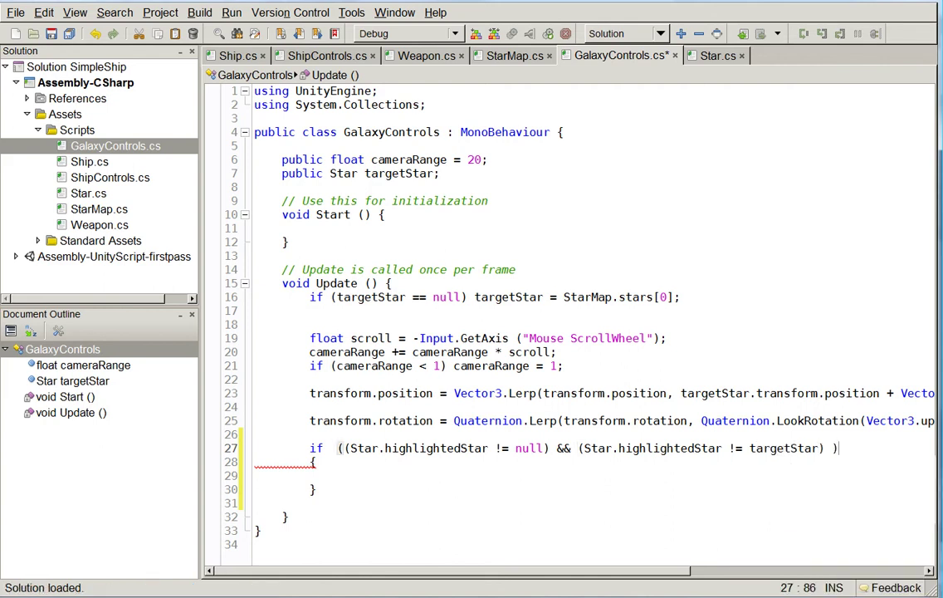
Put a TravelUp placeholder call in the if body and close the Update method
key(Down)
key(Down)
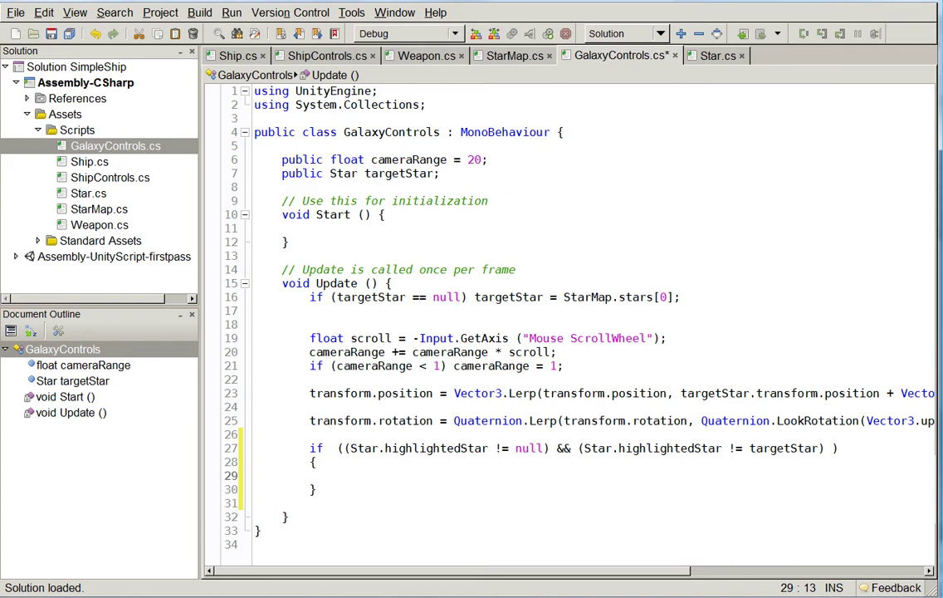
text(TravelUp)
key(Escape)
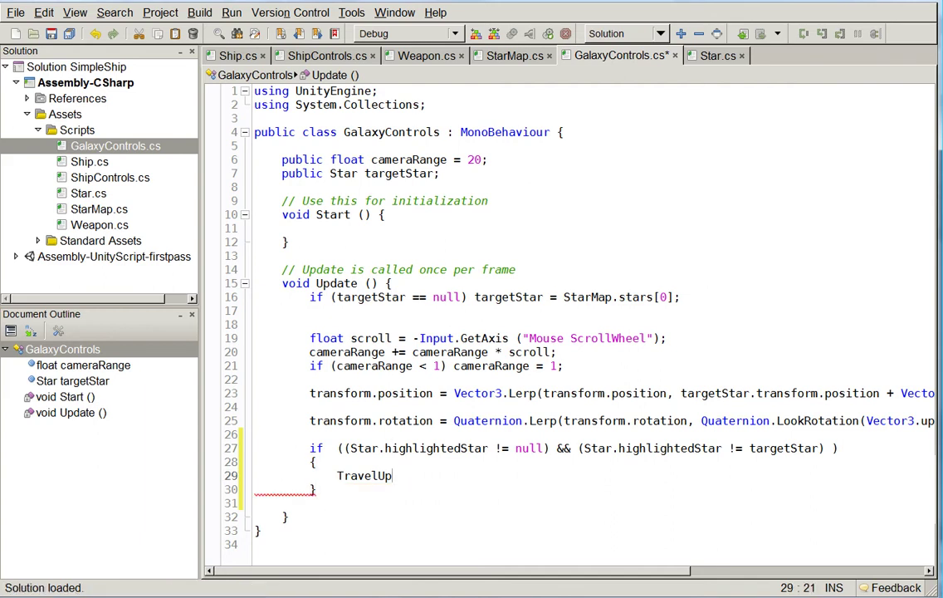
key(Up)
key(Up)
key(Left)
key(Up)
text(})
key(Return)
key(Return)
Wrap the highlighted-star check in void OnGUI(), calling TravelGUI() inside it
text(void OnGUI () {)
key(Down)
key(Down)
key(Down)
key(BackSpace)
key(BackSpace)
text(GUI();)
key(Down)
key(Down)
key(Down)
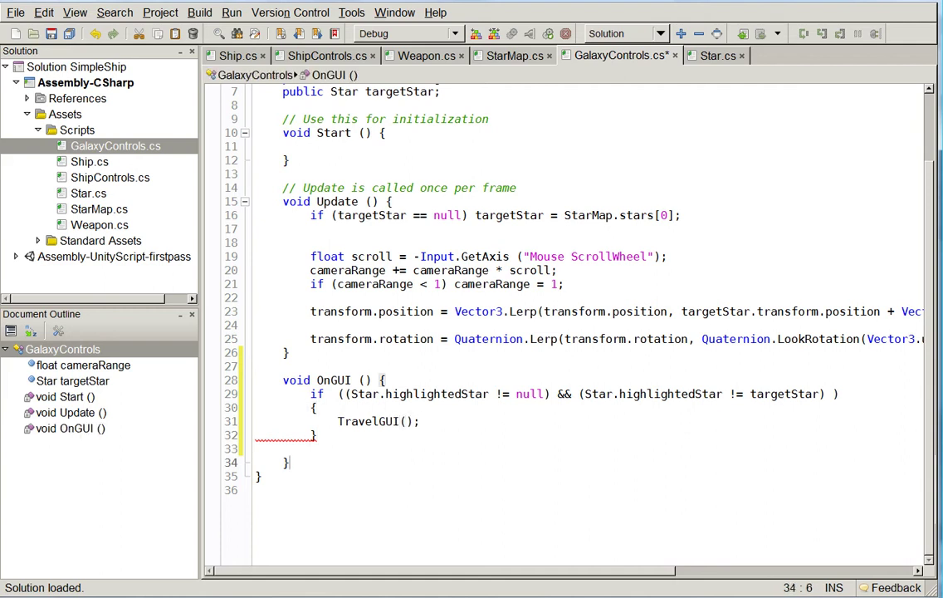
key(Return)
Create TravelGUI computing Vector3 path = highlightedStar position minus targetStar position
text(void TravelGUI () {)
key(Return)
text(])
key(BackSpace)
text(}vet)
key(BackSpace)
key(BackSpace)
key(BackSpace)
text(Vector3 path = )
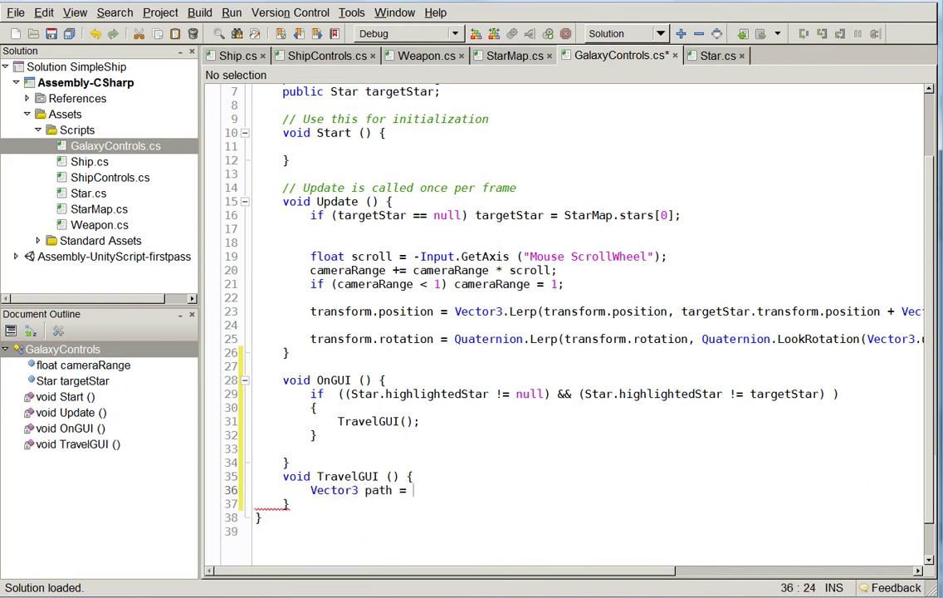
text(Star.high)
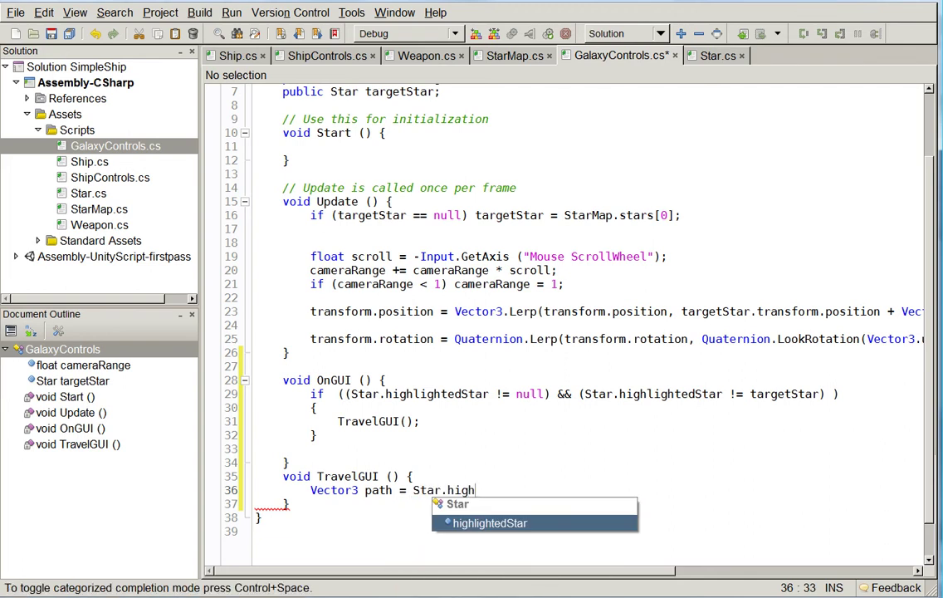
key(Return)
text(-)
key(BackSpace)
key(BackSpace)
text(.transform.po)
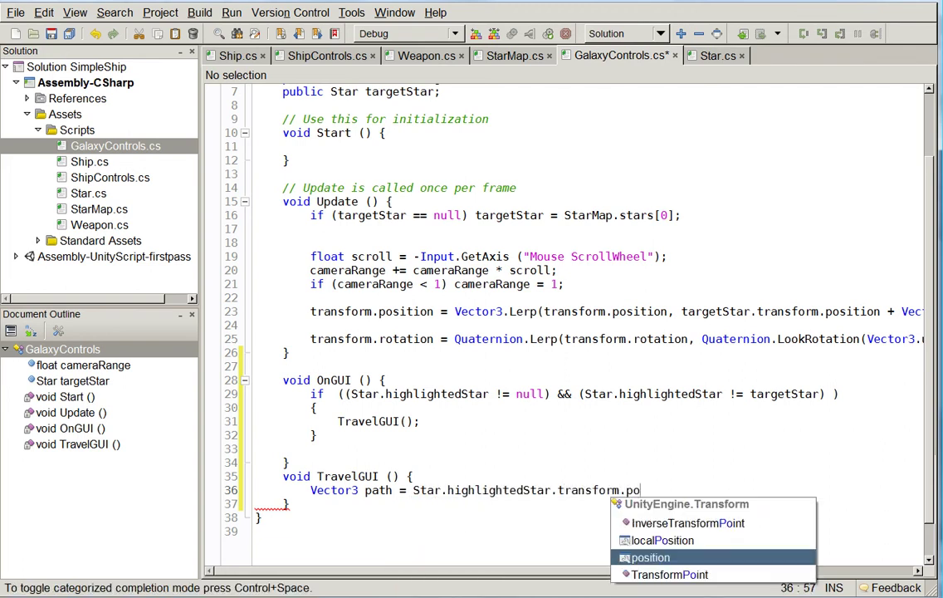
text(sition - target)
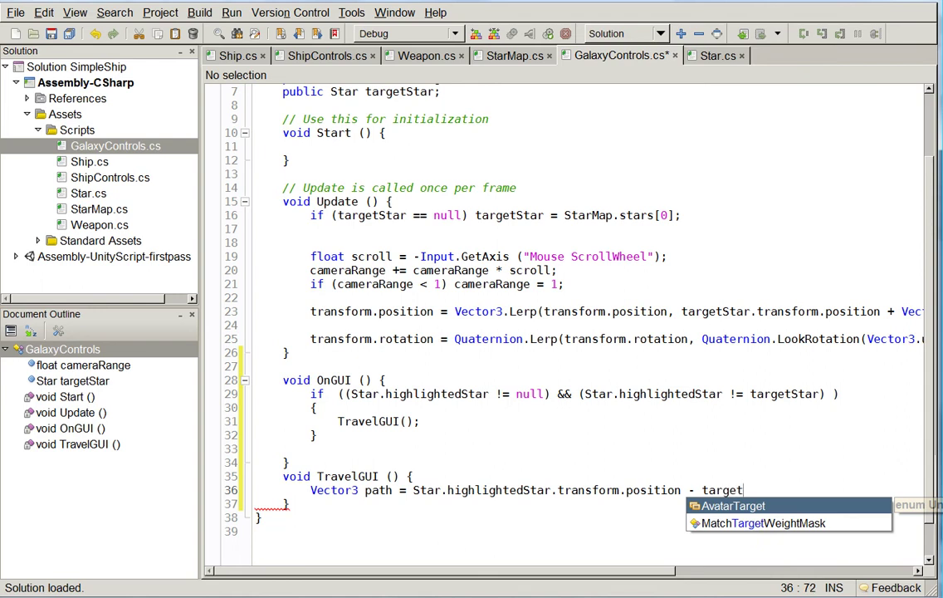
text(Star.tra)
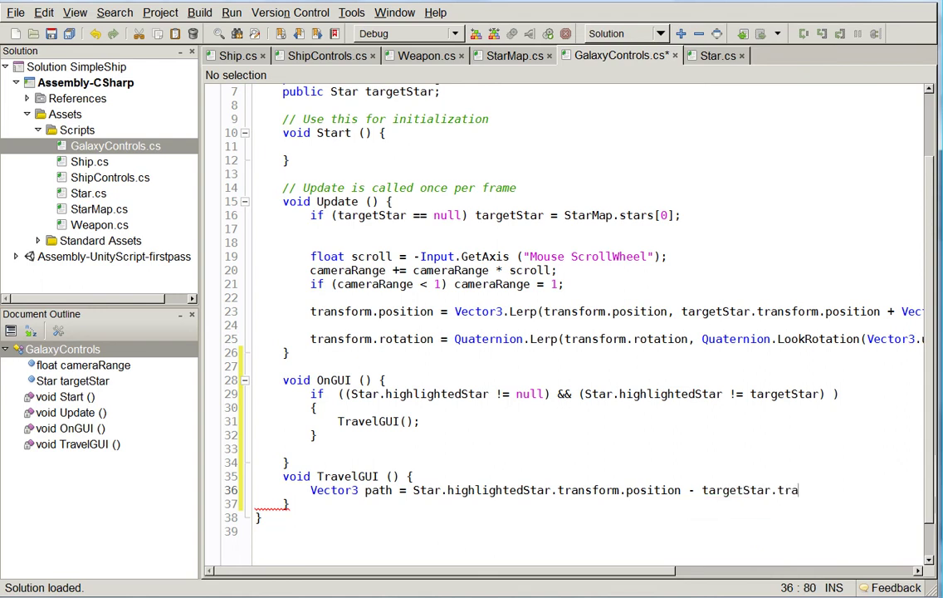
text(nsform.position))
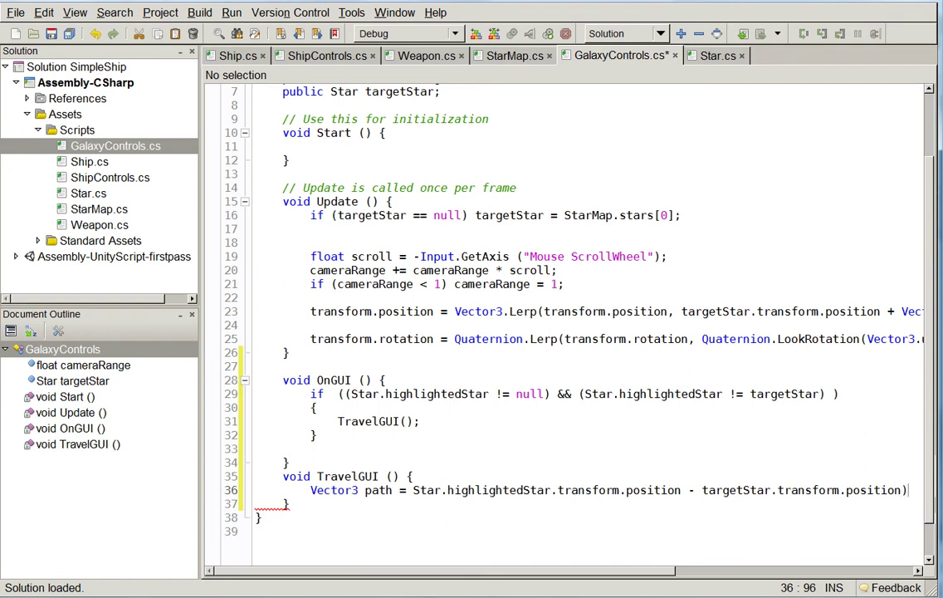
key(BackSpace)
text(;)
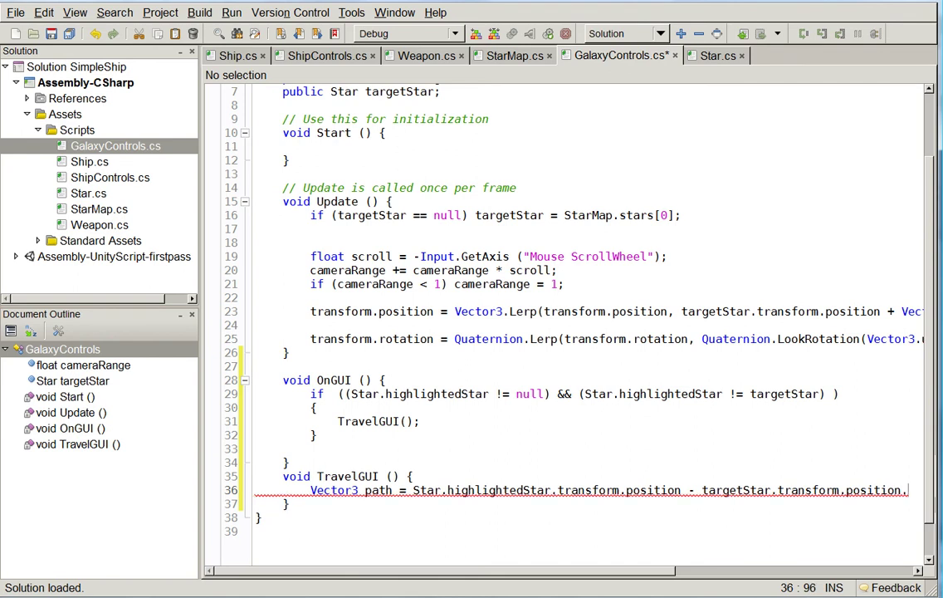
Log "Distance to " + star name + " is " + path.magnitude, then save the script
key(Return)
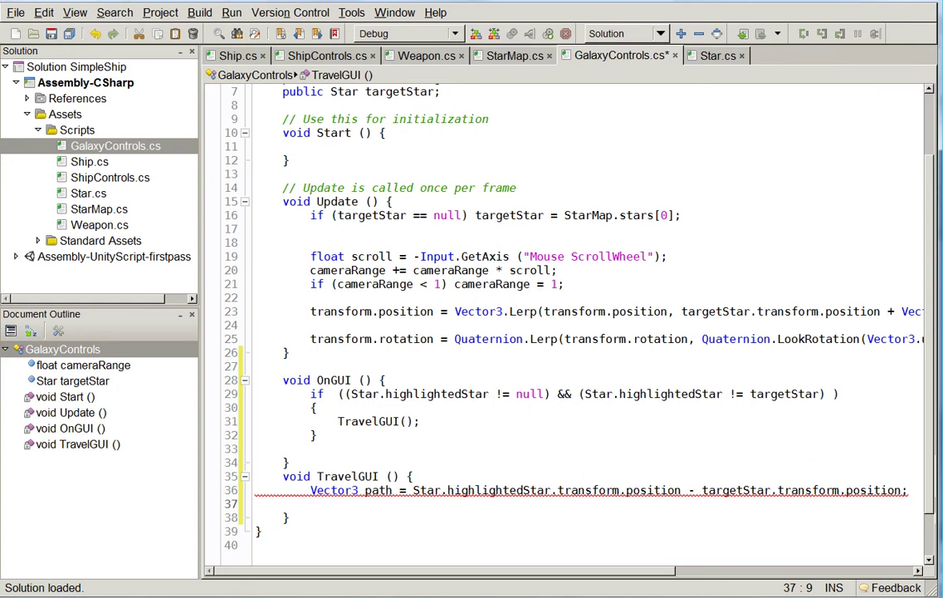
text(Debug.lo(path)
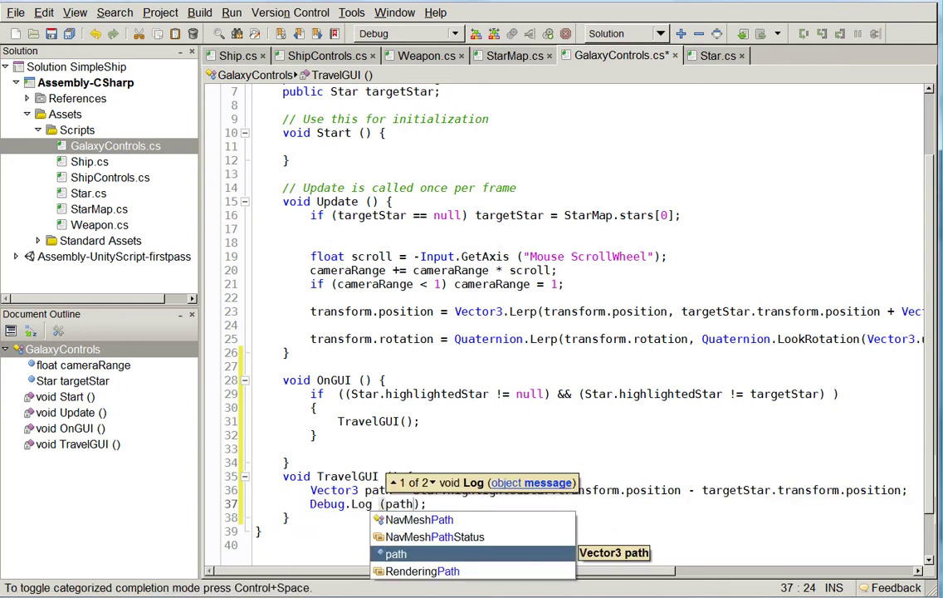
key(BackSpace)
key(BackSpace)
key(BackSpace)
text("Distance to " + Star.highlightedStar.name + " is " + path.)
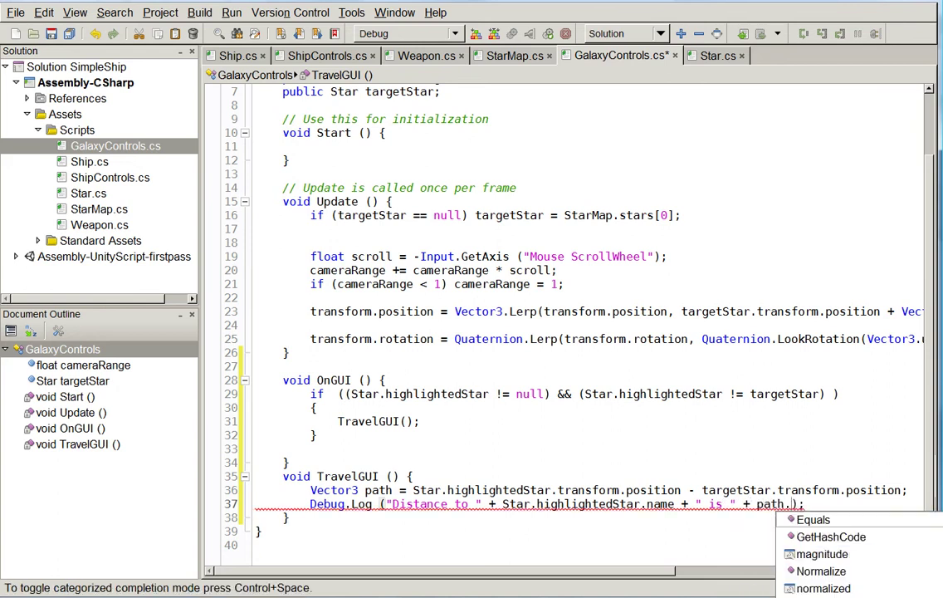
text(magnitude)
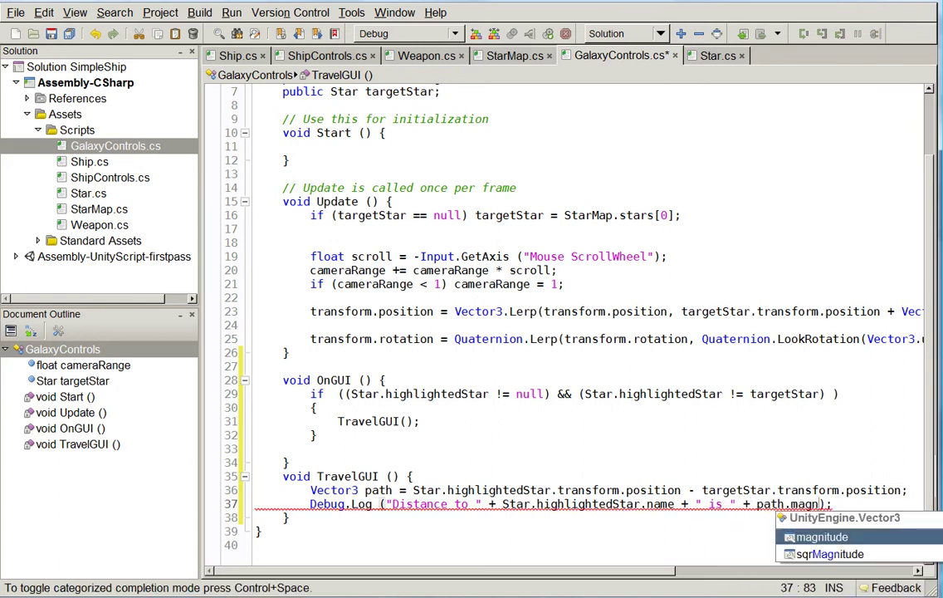
key(Return)
key(ctrl+s)
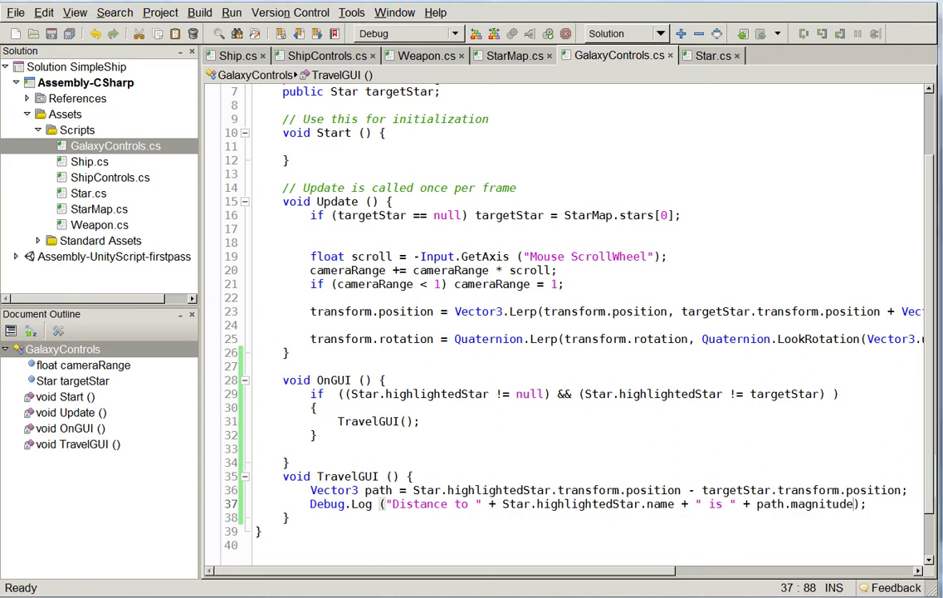
key(alt+Tab)
Run the game, highlight Tnaquroz, Rafif and Vaez Vaez to log distances, then stop
click(451, 30)
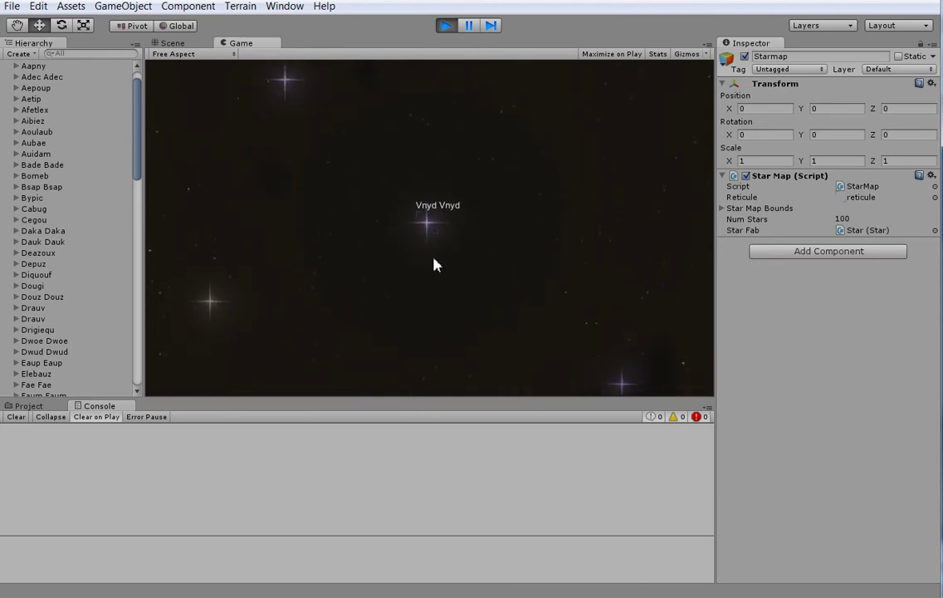
mouse_move(324, 125)
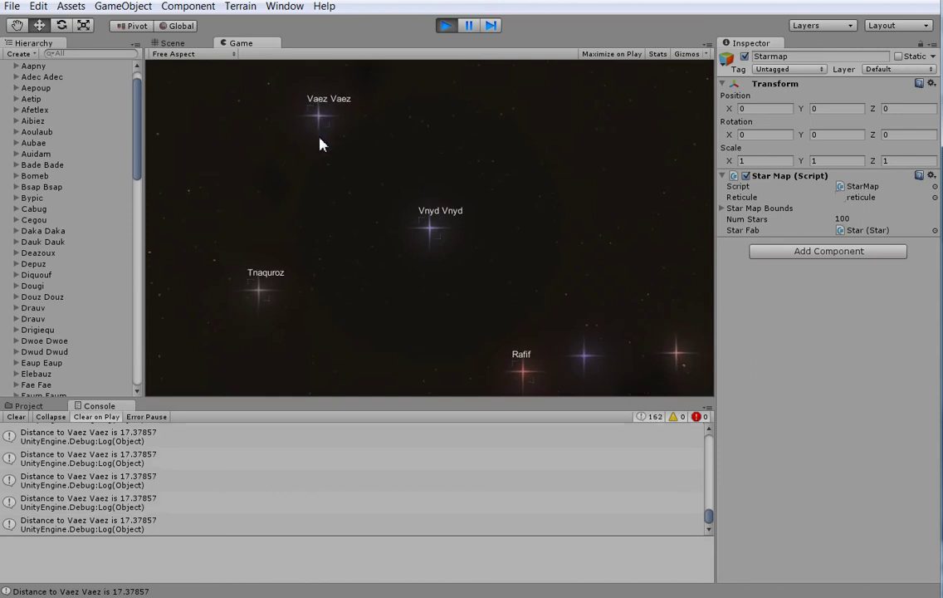
click(259, 288)
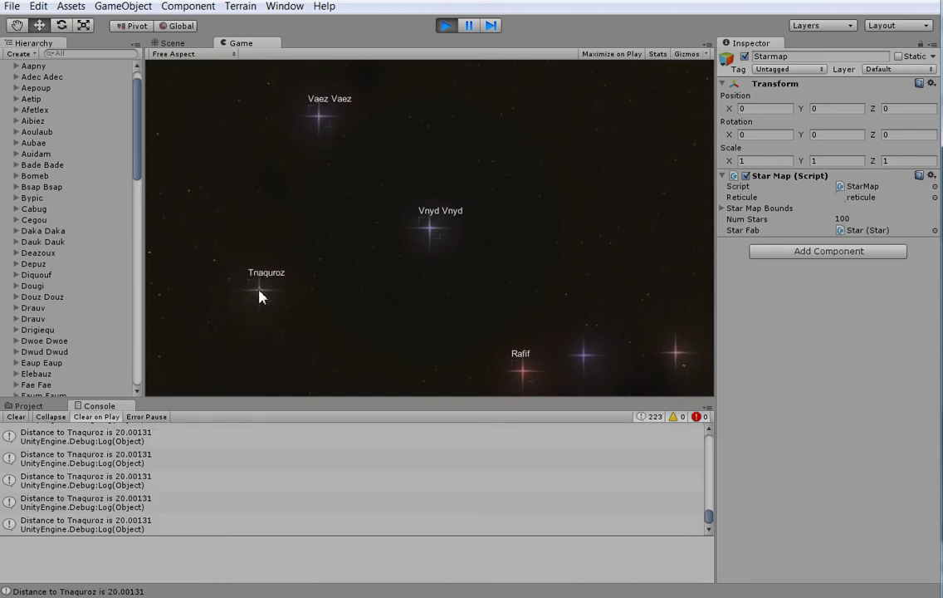
click(519, 370)
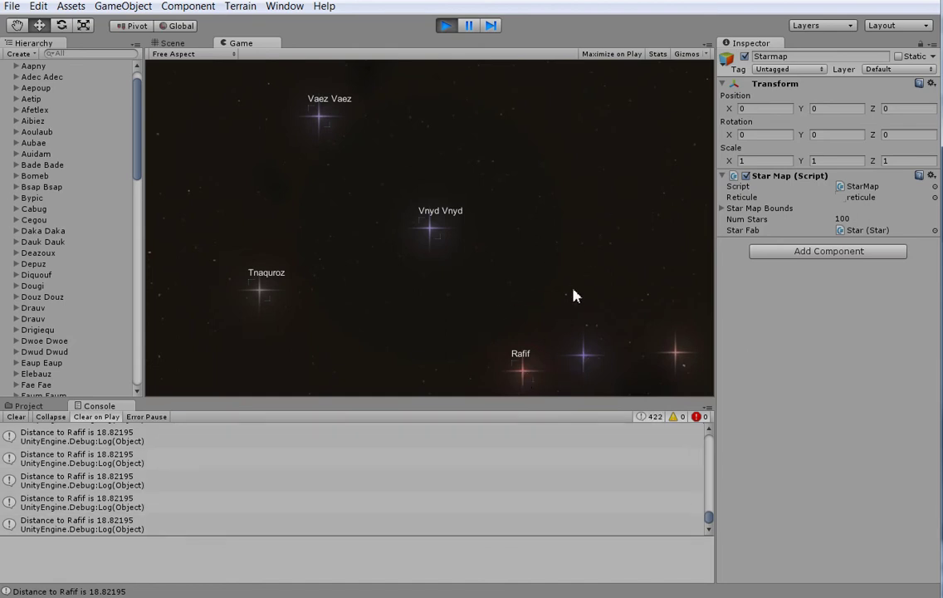
click(333, 127)
click(248, 268)
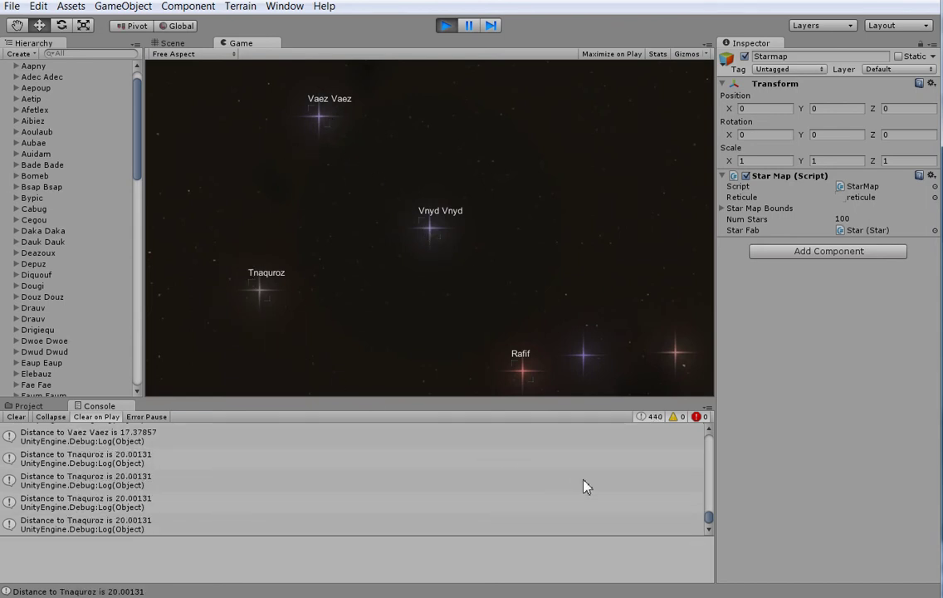
click(445, 26)
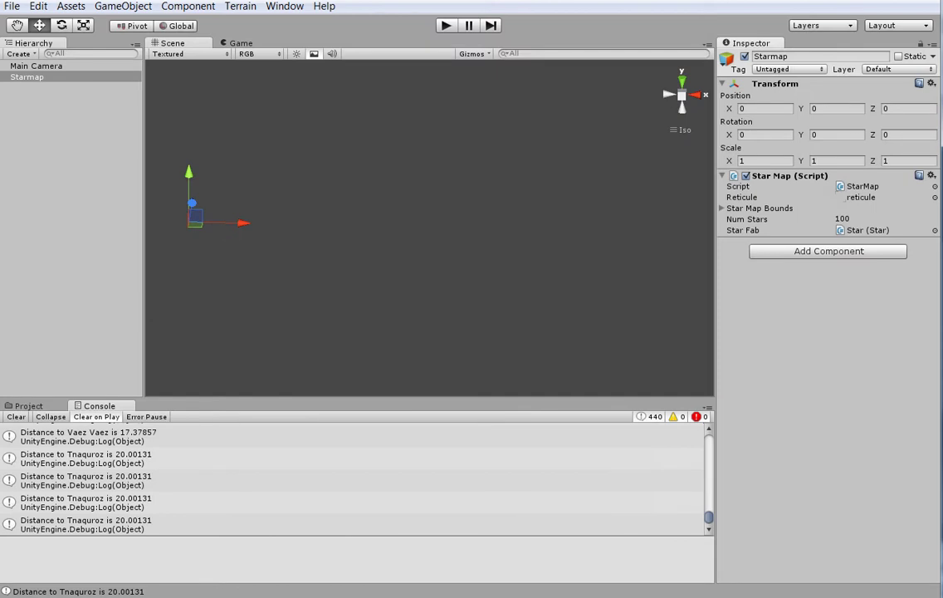
key(alt+Tab)
Comment out the log line in TravelGUI and add a blank line below it for new code
click(309, 504)
text(//)
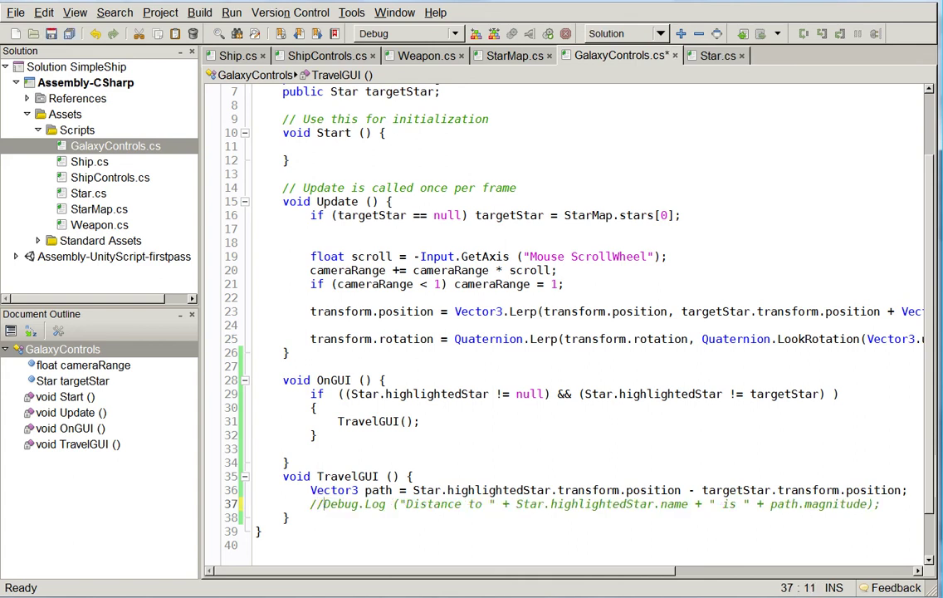
key(End)
key(Return)
key(Return)
key(Return)
key(Up)
Add the condition 'if (Event.current.type == EventType.mouseDown)' using the autocomplete list
text(if (Event.)
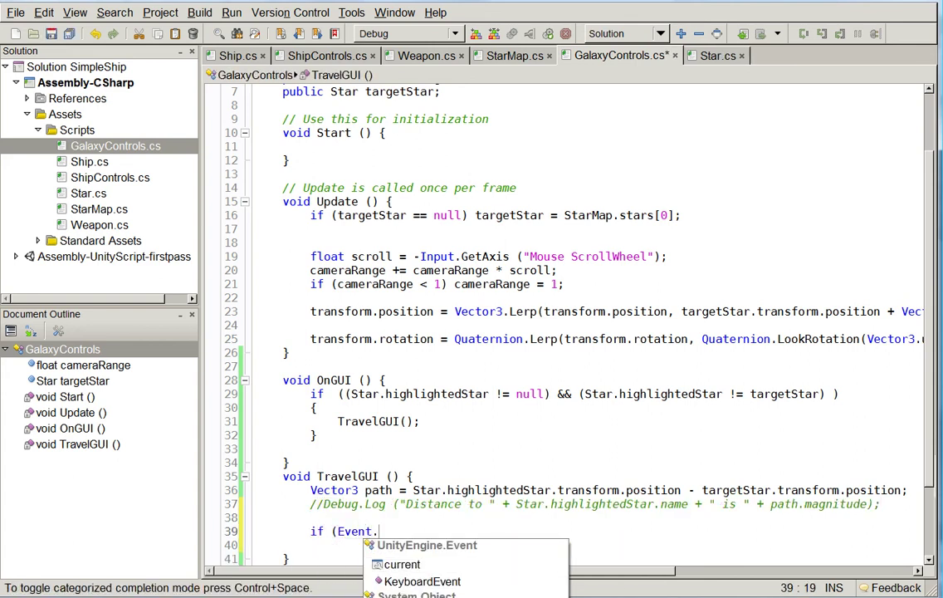
text(current.type == Mouse)
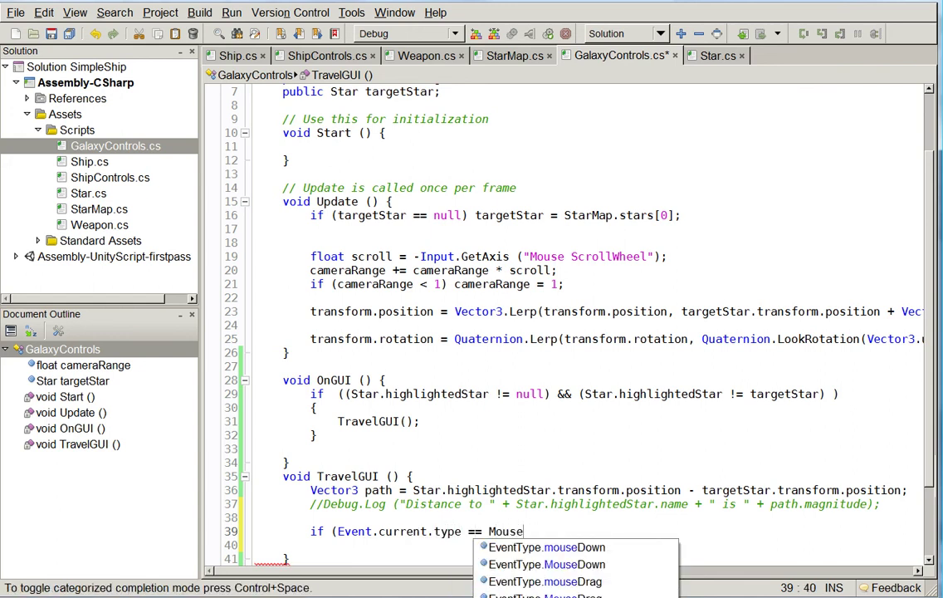
key(Down)
key(Up)
key(Down)
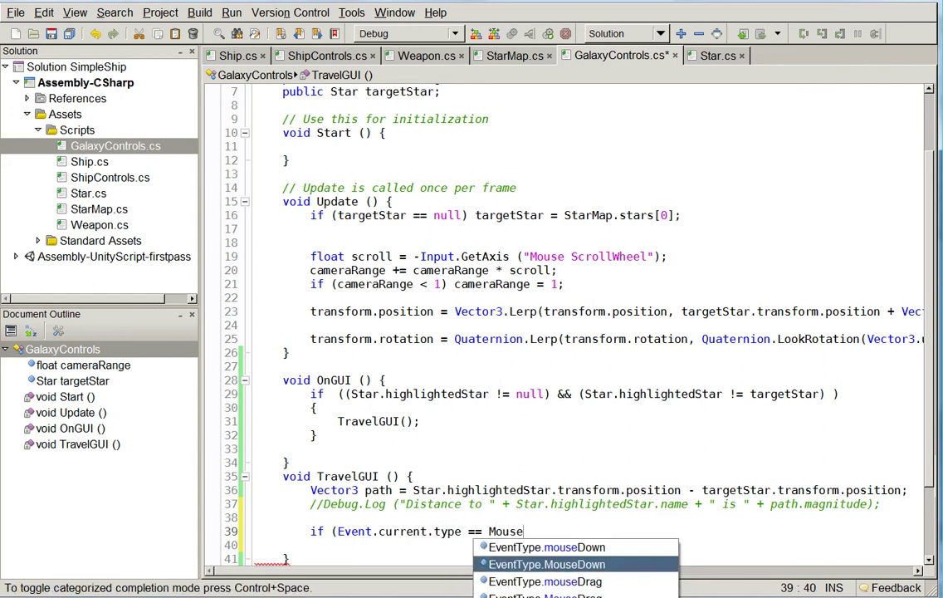
key(Down)
key(Down)
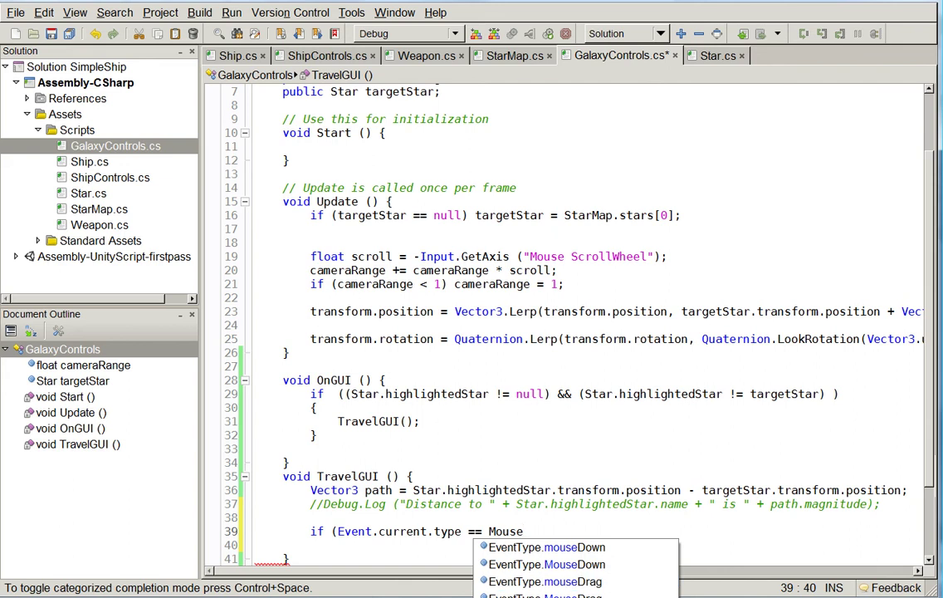
key(Up)
key(Up)
key(Up)
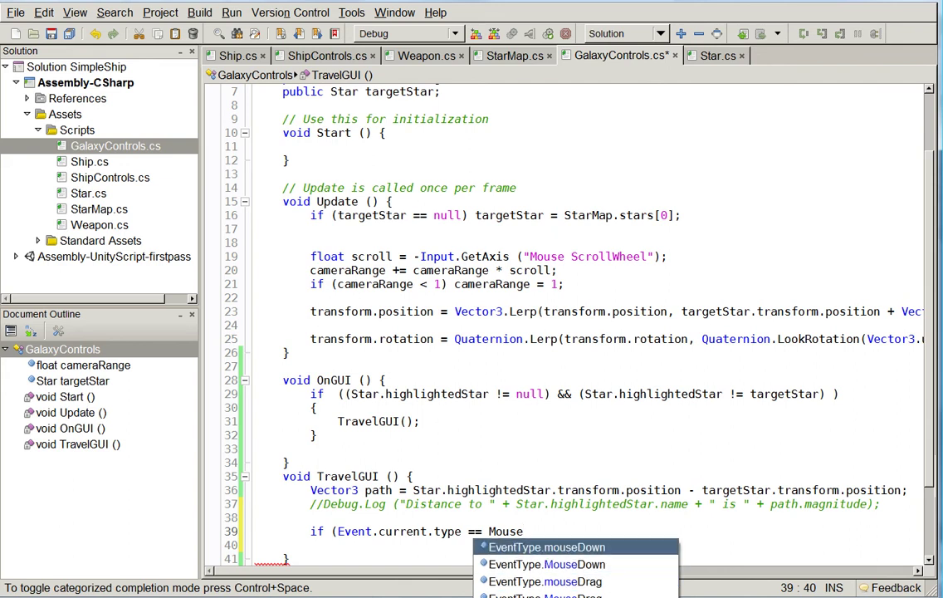
key(Return)
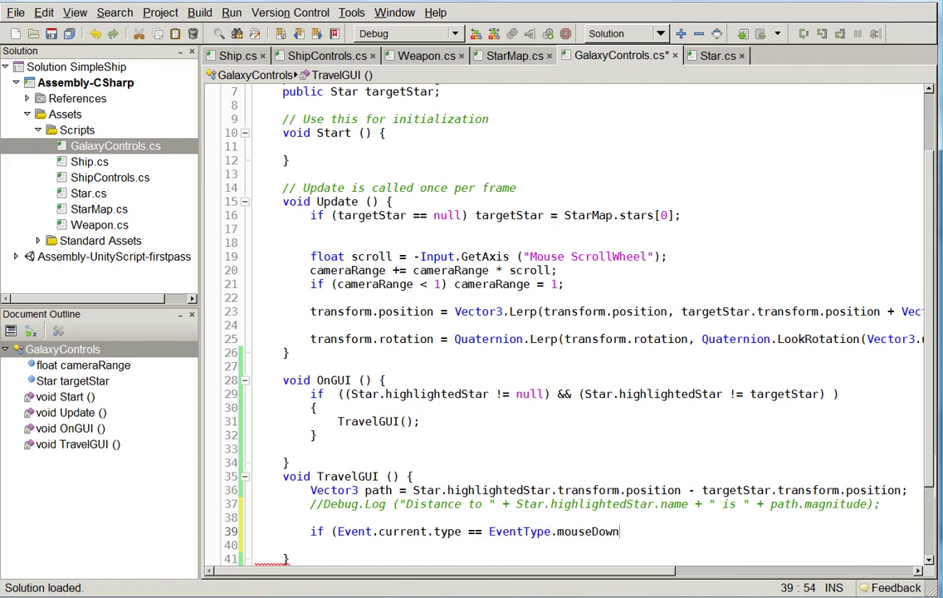
text())
Under the condition, set 'targetStar = Star.highlightedStar;' and save GalaxyControls.cs
key(Return)
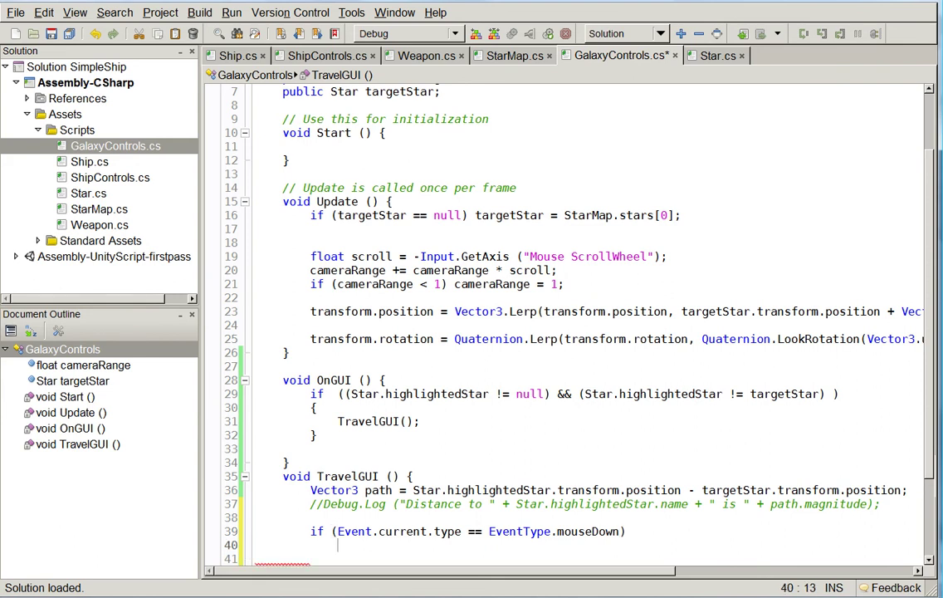
text(targetStar = )
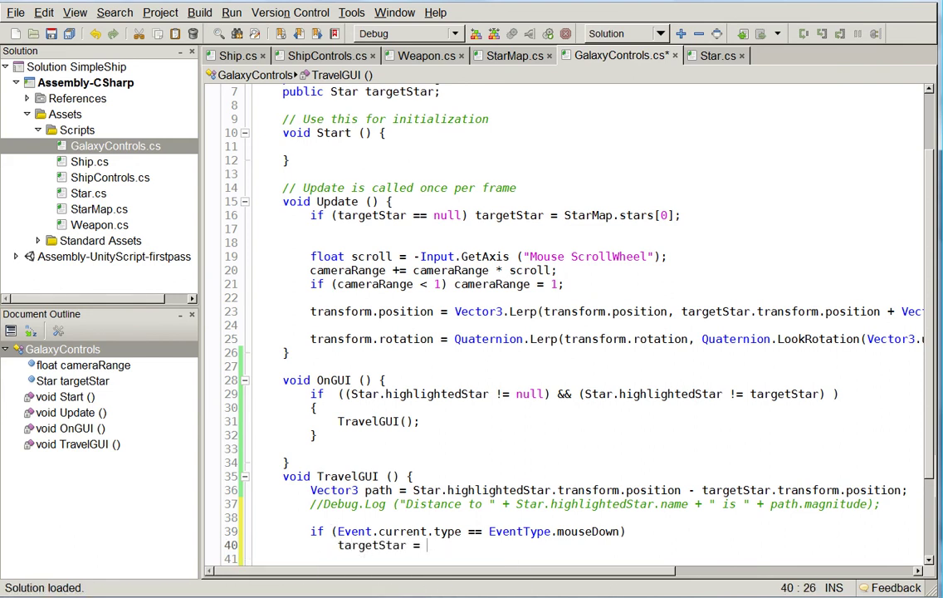
text(Star.high)
key(Return)
text(;)
key(ctrl+s)
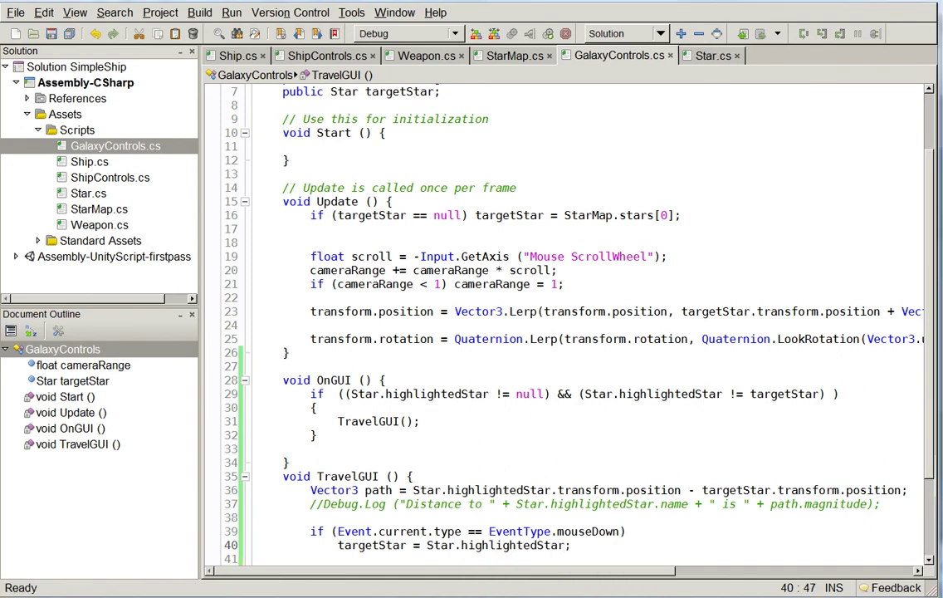
key(alt+Tab)
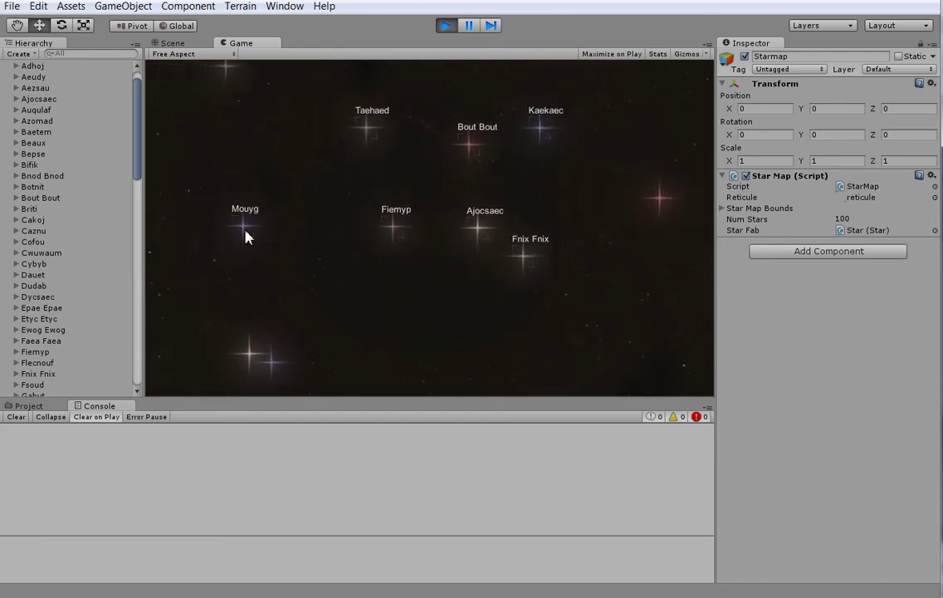
Click the highlighted Auqulaf star to make it the travel target, then stop play mode
click(376, 355)
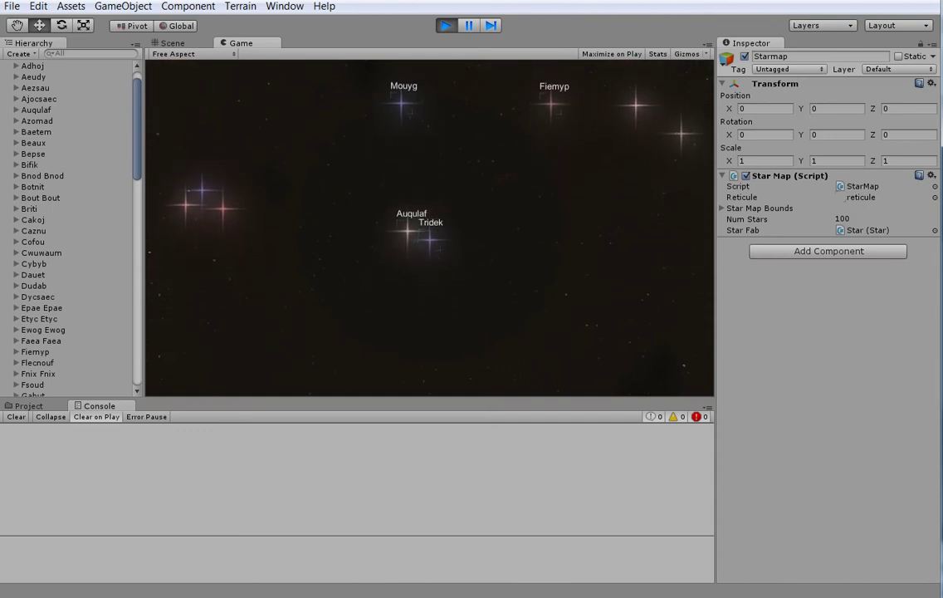
click(445, 25)
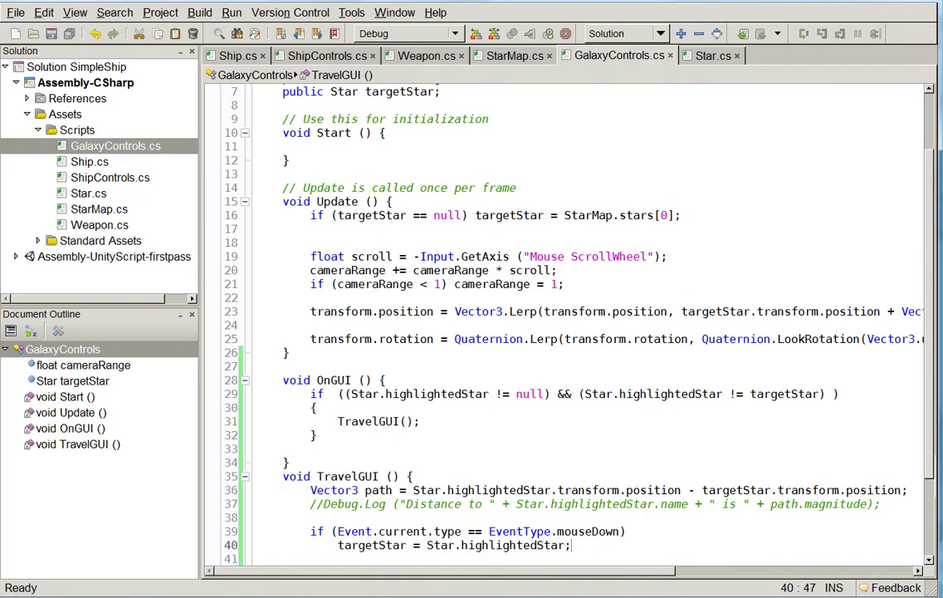
In Star.cs OnGUI, return early when a star's Mathf.Abs horizontal offset from centre exceeds Screen.width / 3
click(712, 55)
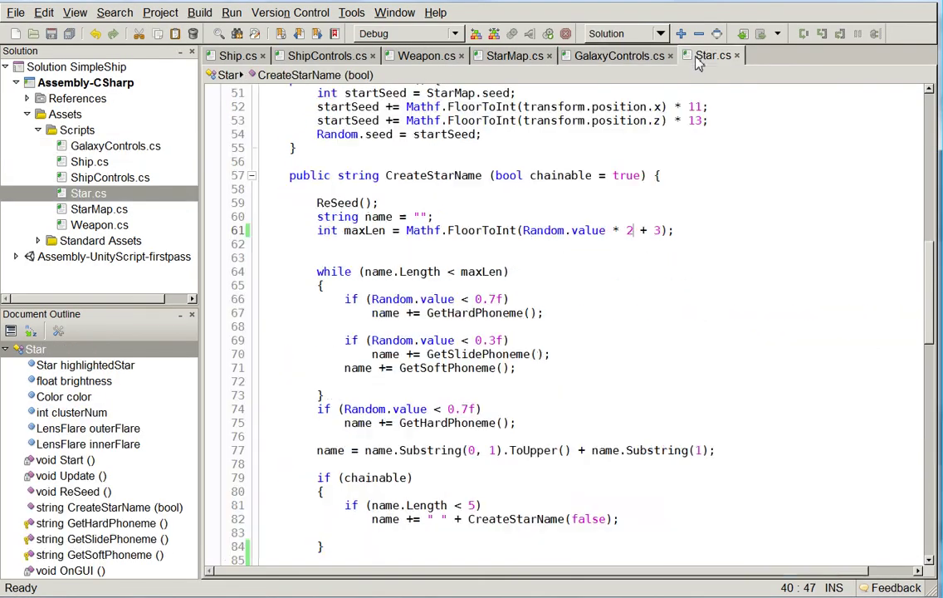
scroll(565, 324, down, 10)
scroll(565, 324, down, 8)
scroll(534, 260, down, 5)
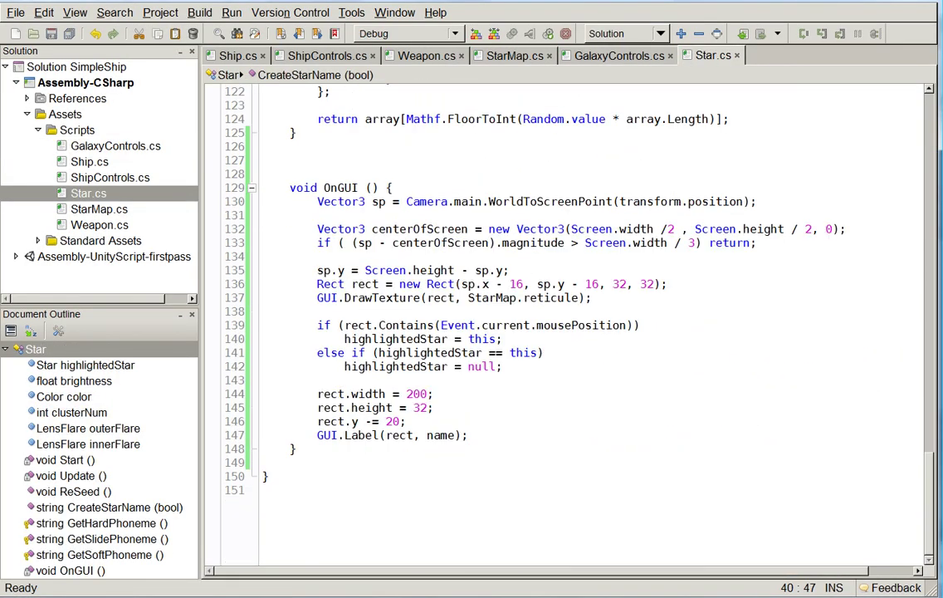
click(534, 257)
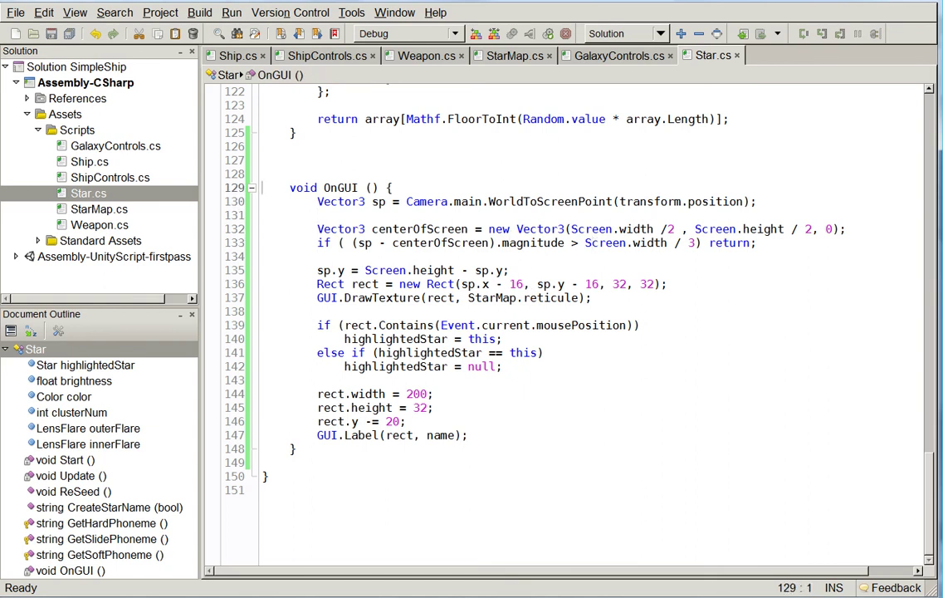
key(Return)
key(Return)
key(Return)
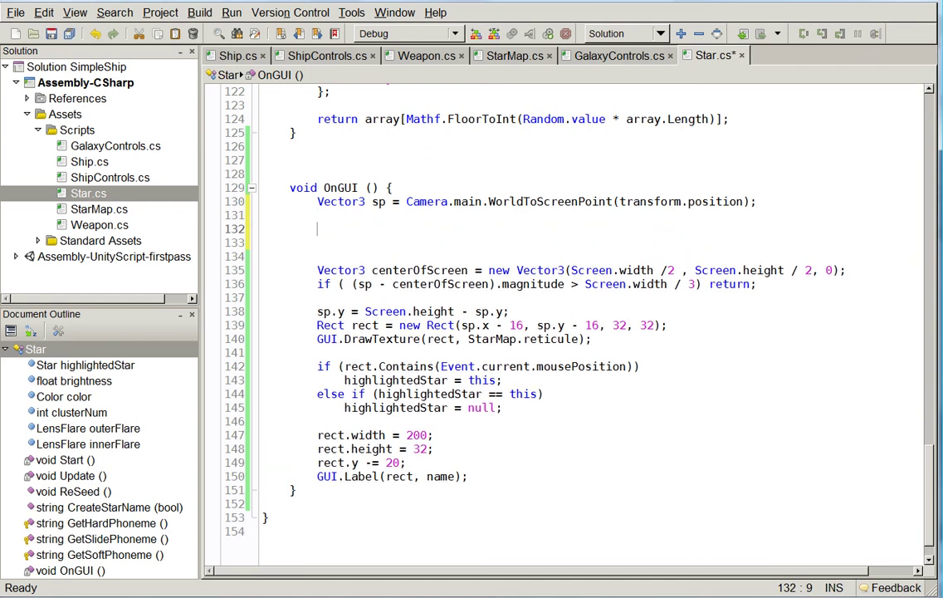
text(if ()
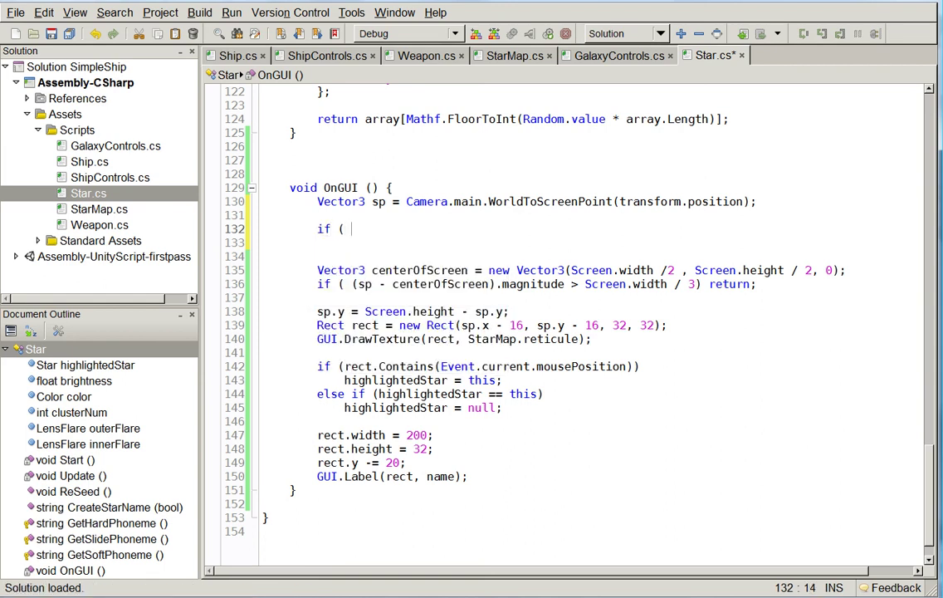
text(screen.wi )
text( - sp.x)
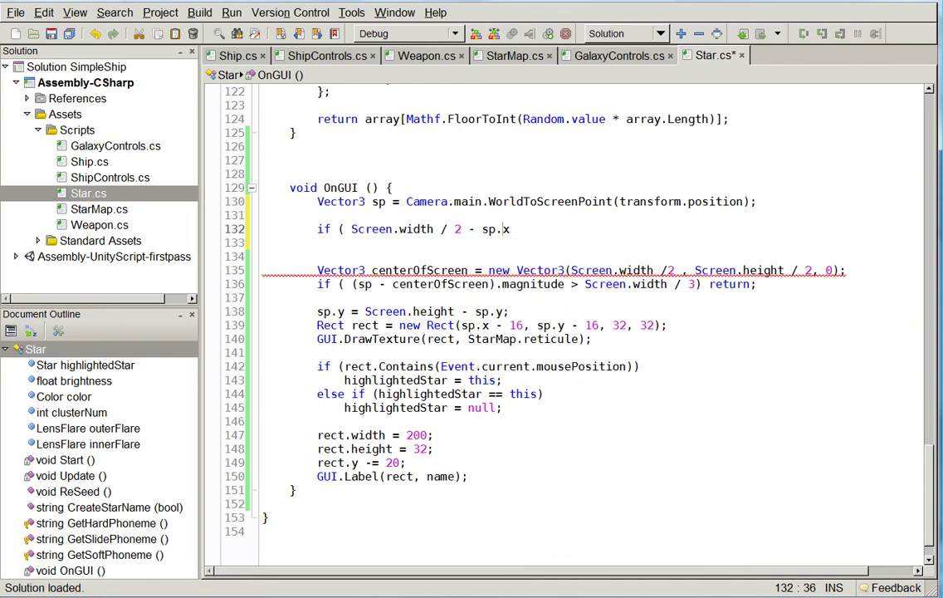
key(BackSpace)
text(f.a)
key(Return)
text(()
key(End)
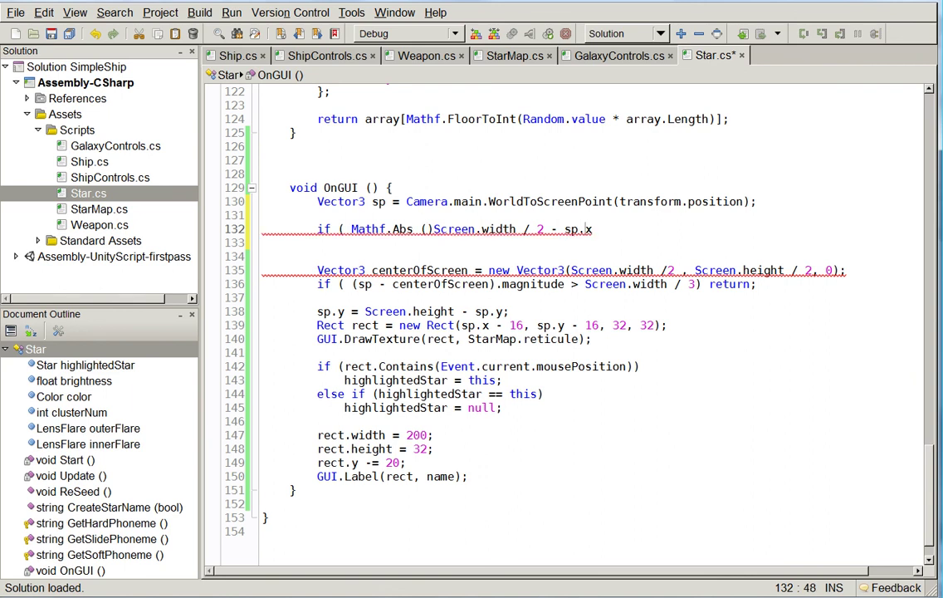
text(> scre)
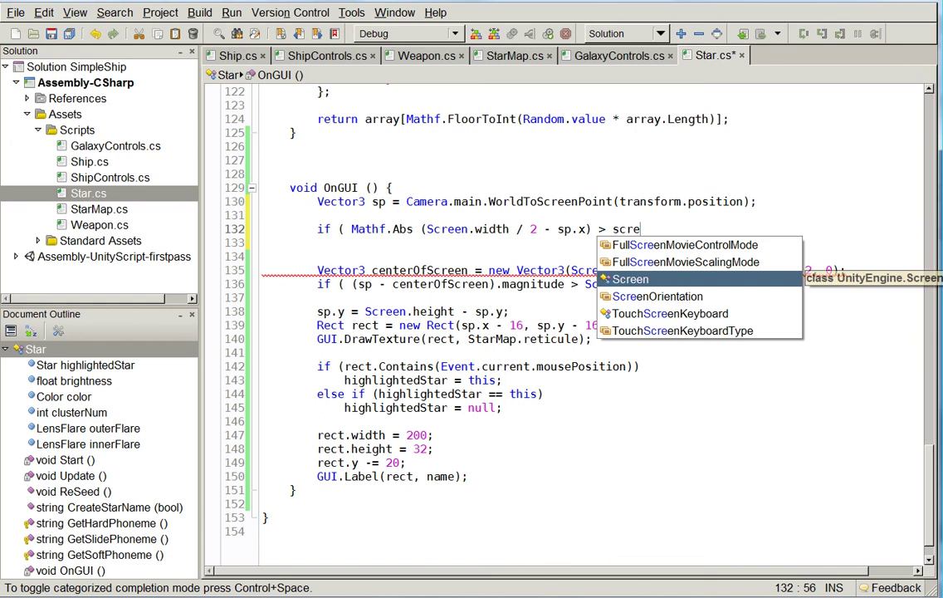
text(.wi /)
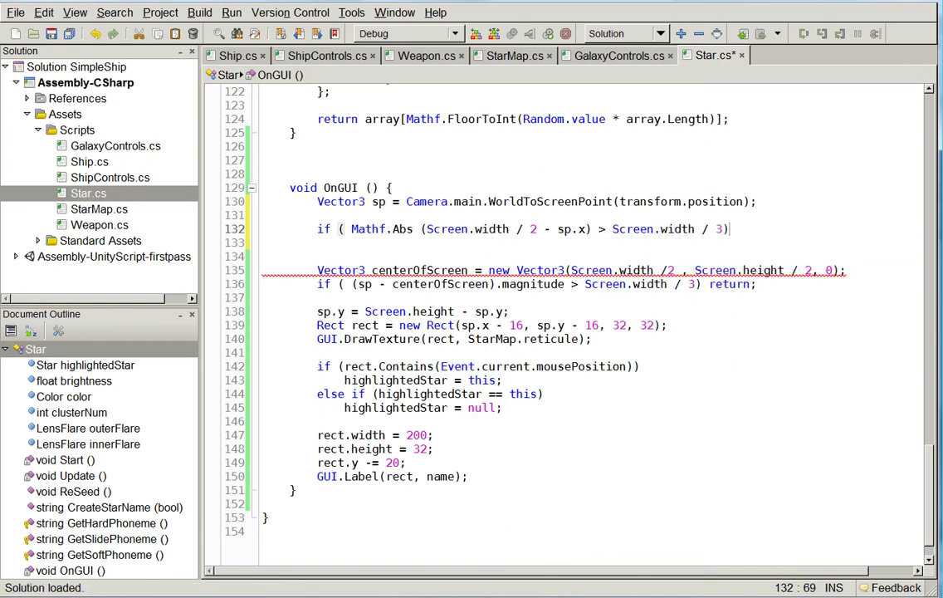
text( return;)
Duplicate the check as a vertical cutoff using sp.y and Screen.height / 3
key(shift+Home)
key(ctrl+c)
key(End)
key(Return)
key(ctrl+v)
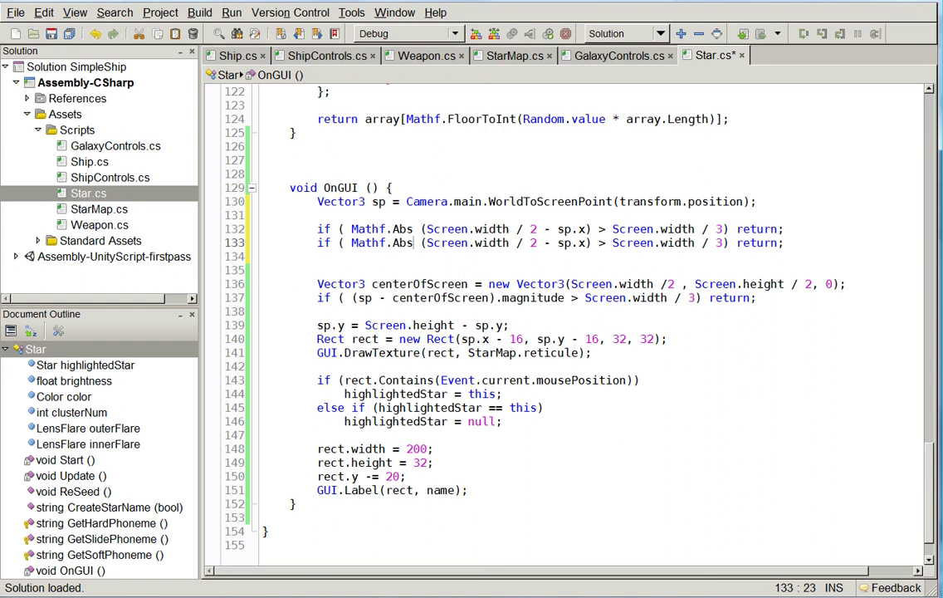
text(height)
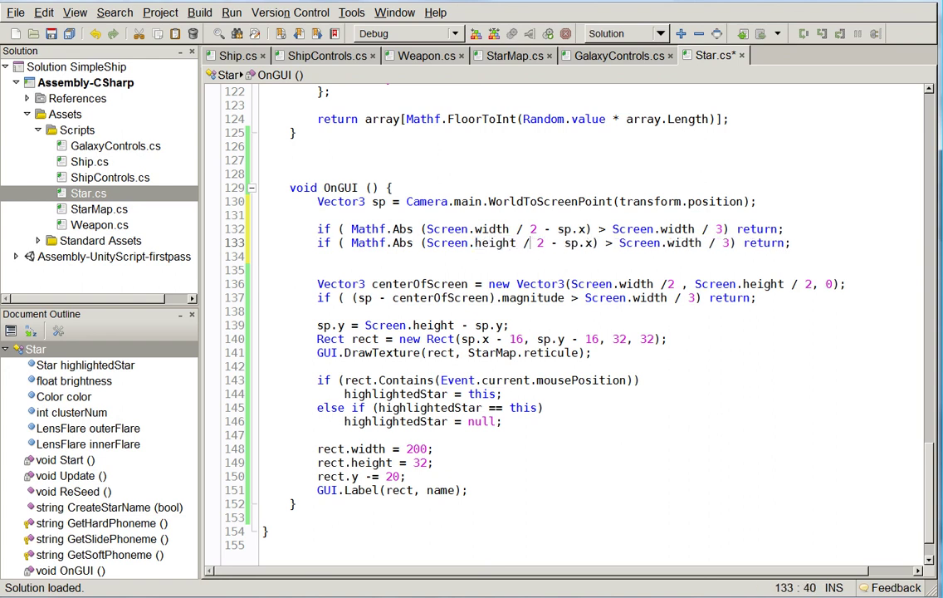
key(BackSpace)
text(y)
key(Right)
text(heigh)
Delete the old centerOfScreen distance-culling lines
mouse_move(318, 256)
mouse_down()
mouse_move(317, 270)
mouse_move(708, 297)
mouse_up()
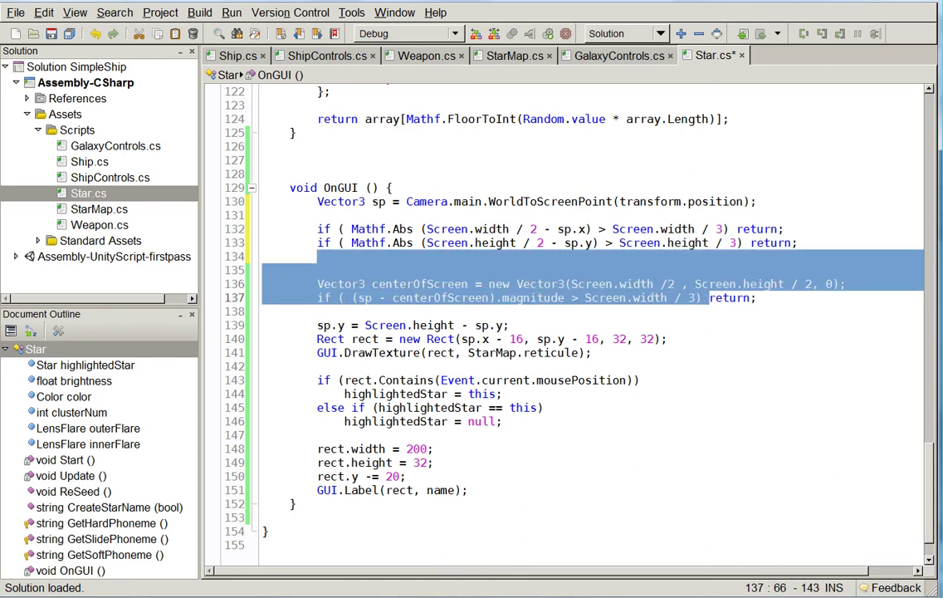
key(Delete)
key(alt+Tab)
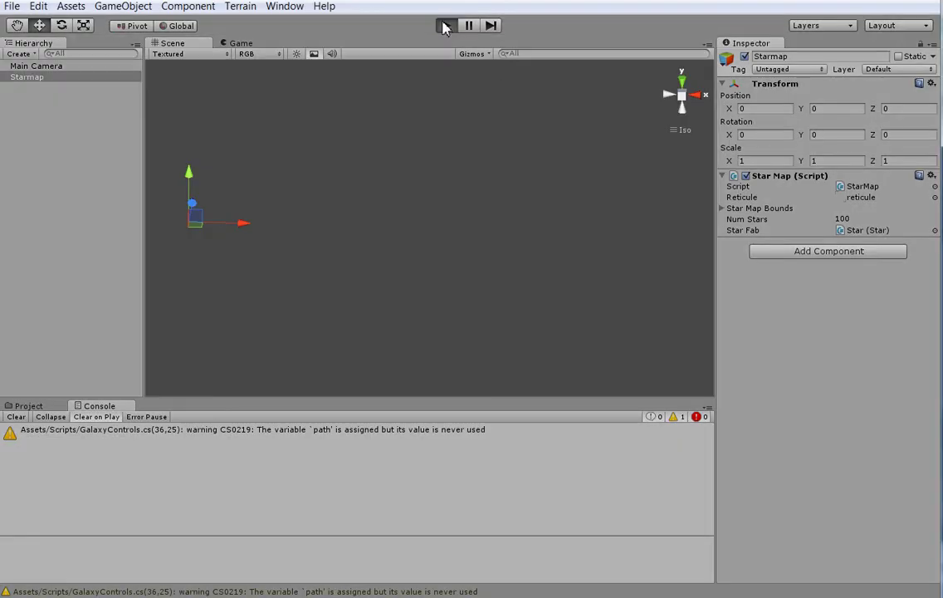
Run the game to check that star reticules are culled to a rectangular central area
click(445, 26)
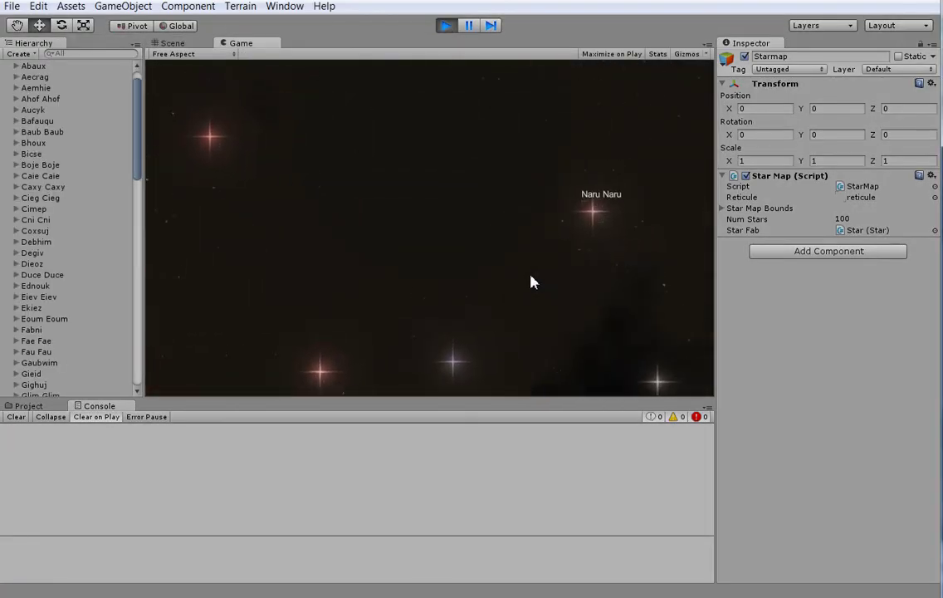